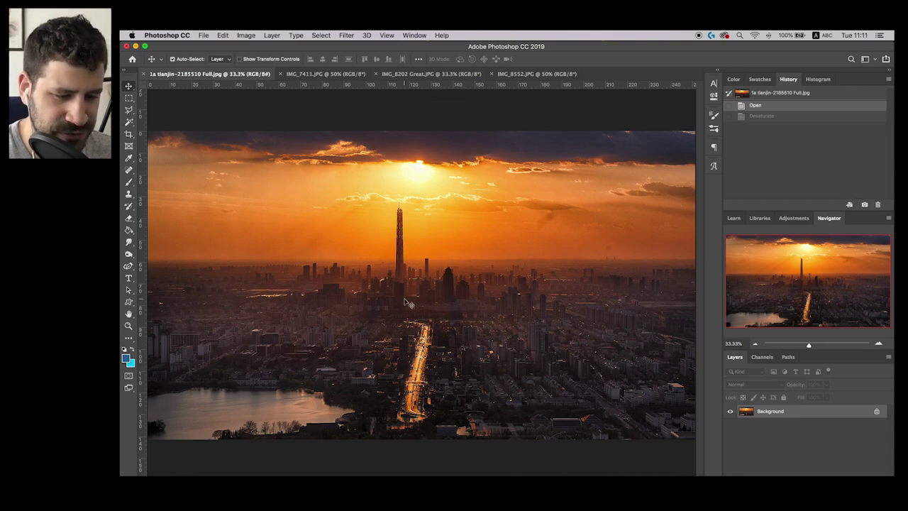
Preview the cityscape desaturated with Shift+Cmd+U, then restore its colour.
{"action": "scroll", "coordinate": [406, 303], "scroll_direction": "up", "scroll_amount": 5}
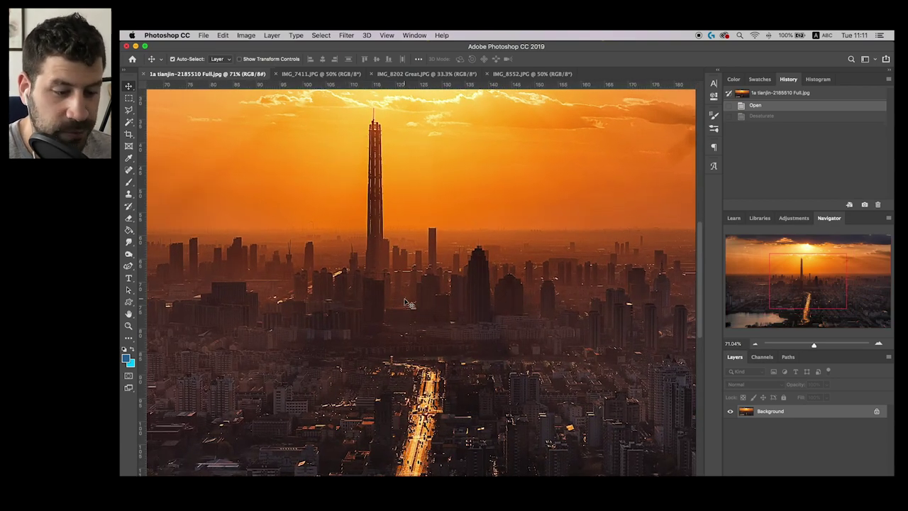
{"action": "scroll", "coordinate": [407, 303], "scroll_direction": "down", "scroll_amount": 2}
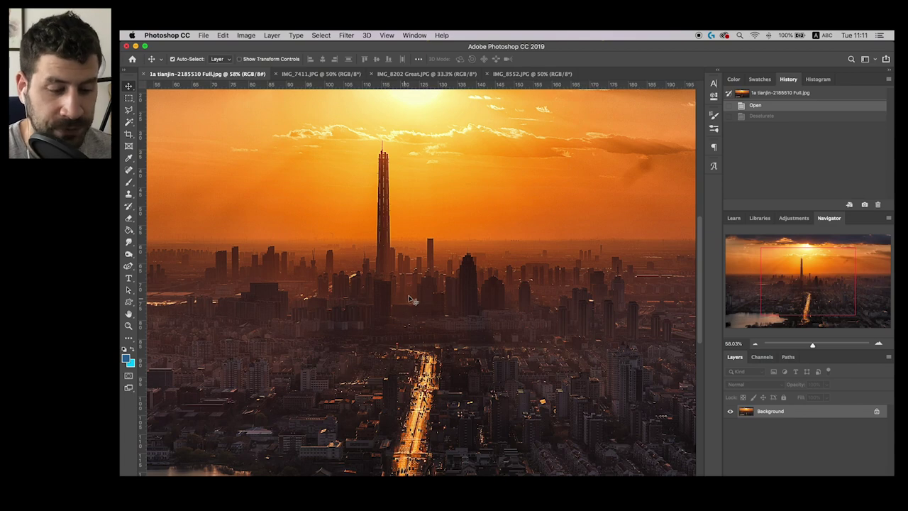
{"action": "scroll", "coordinate": [426, 291], "scroll_direction": "down", "scroll_amount": 2}
{"action": "scroll", "coordinate": [426, 291], "scroll_direction": "down", "scroll_amount": 2}
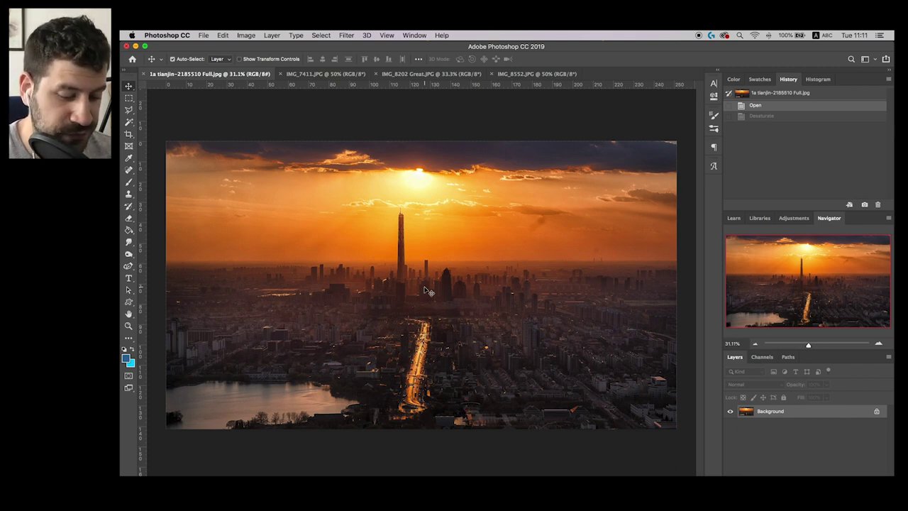
{"action": "key", "text": "shift+super+u"}
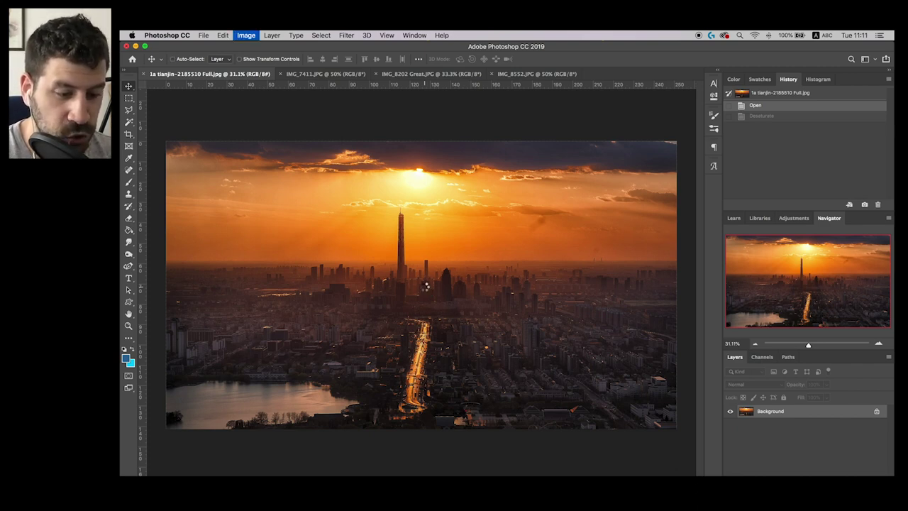
{"action": "key", "text": "super+z"}
Apply Image > Adjustments > Desaturate, then undo it to compare with colour.
{"action": "left_click", "coordinate": [246, 35]}
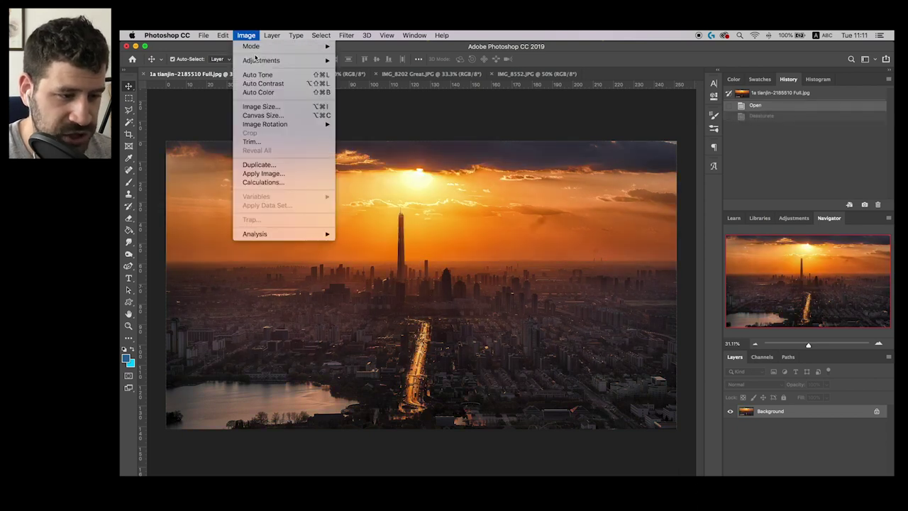
{"action": "mouse_move", "coordinate": [257, 60]}
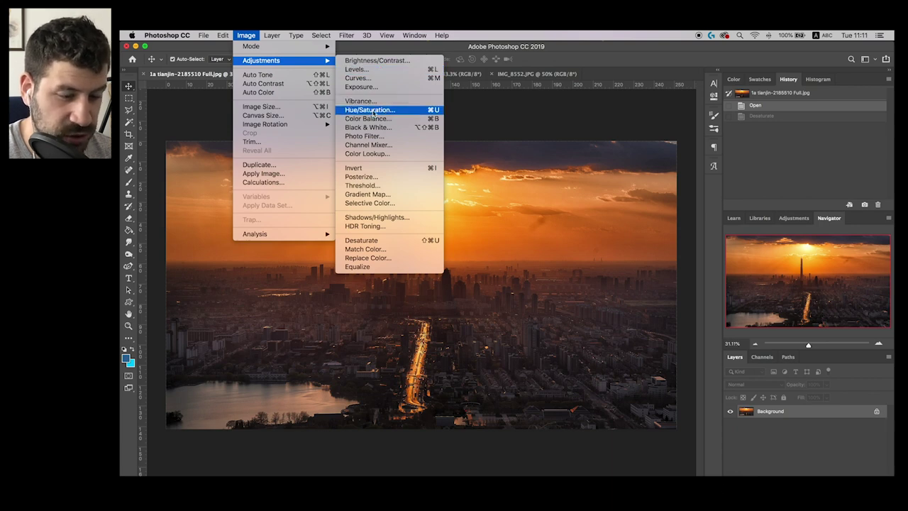
{"action": "left_click", "coordinate": [389, 241]}
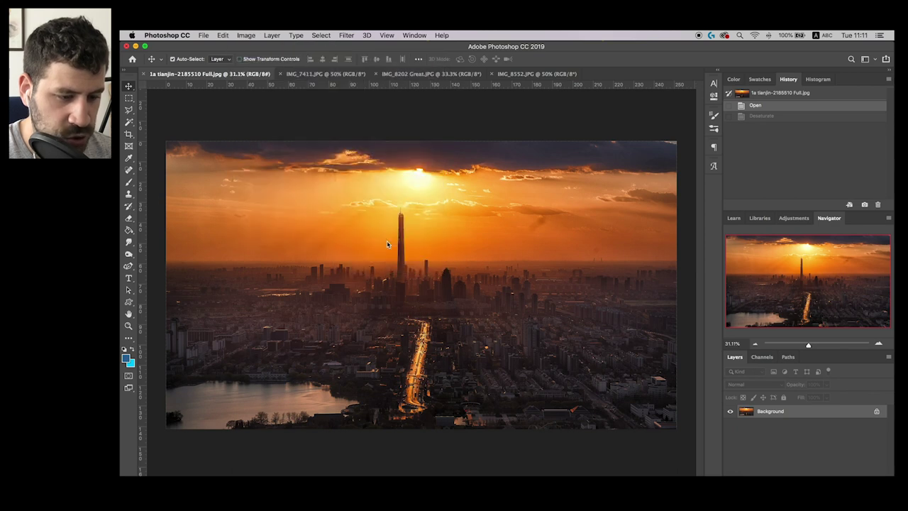
{"action": "key", "text": "super+z"}
Try Hue/Saturation at -100 saturation, cancel it, and reapply Desaturate.
{"action": "left_click", "coordinate": [252, 35]}
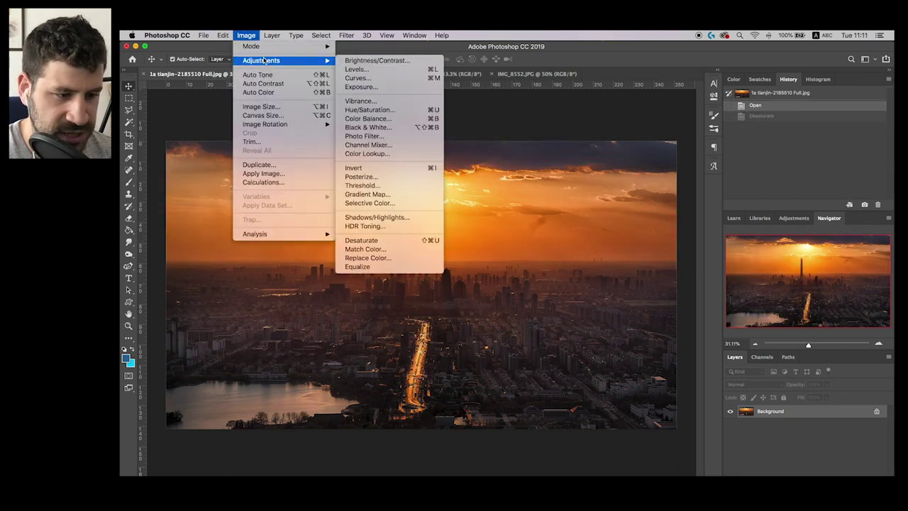
{"action": "left_click", "coordinate": [517, 187]}
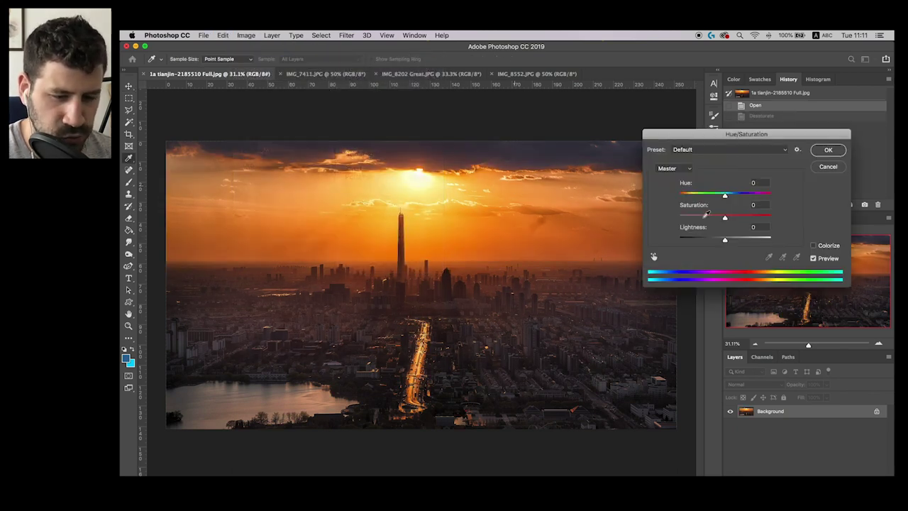
{"action": "left_click_drag", "start_coordinate": [725, 215], "coordinate": [680, 213]}
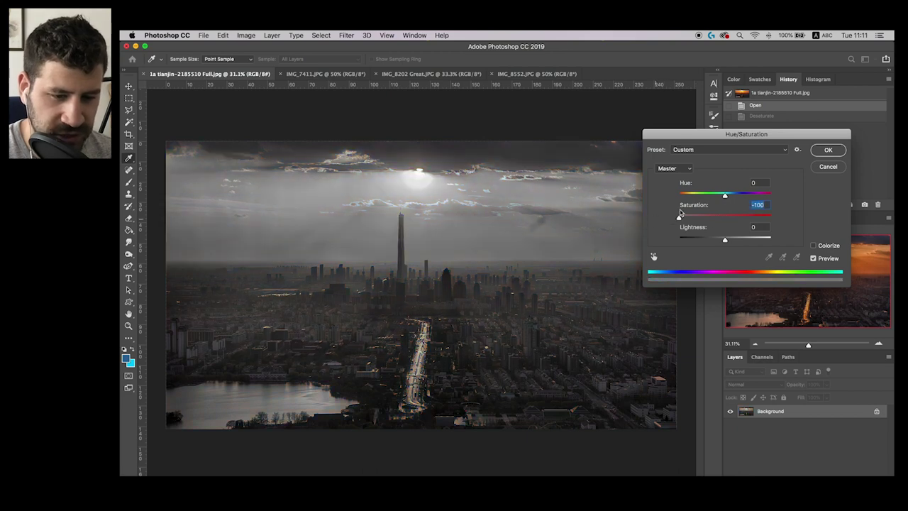
{"action": "left_click", "coordinate": [830, 168]}
{"action": "key", "text": "super+shift+u"}
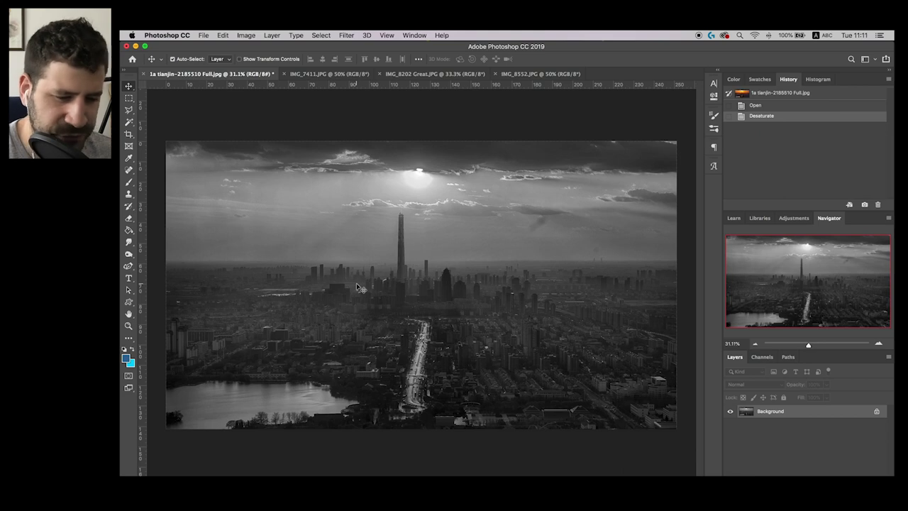
{"action": "scroll", "coordinate": [357, 287], "scroll_direction": "up", "scroll_amount": 2}
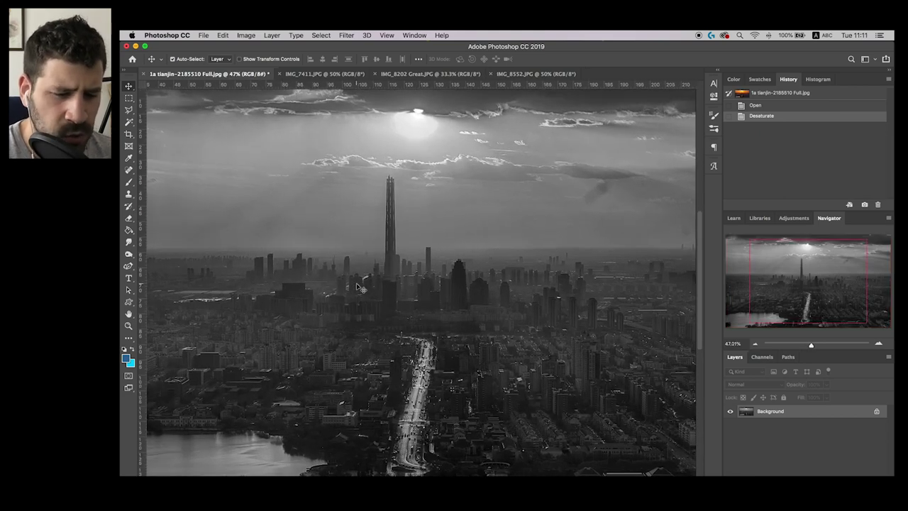
{"action": "scroll", "coordinate": [350, 293], "scroll_direction": "down", "scroll_amount": 1}
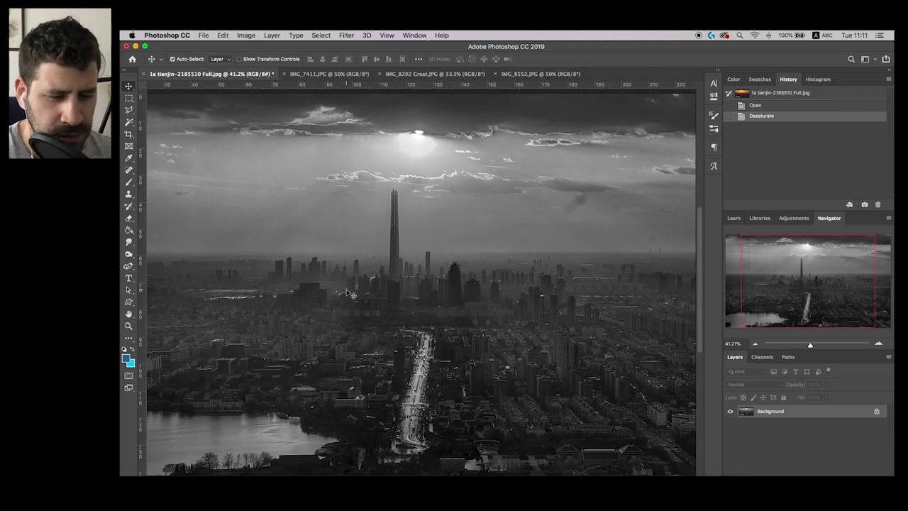
{"action": "scroll", "coordinate": [350, 292], "scroll_direction": "down", "scroll_amount": 1}
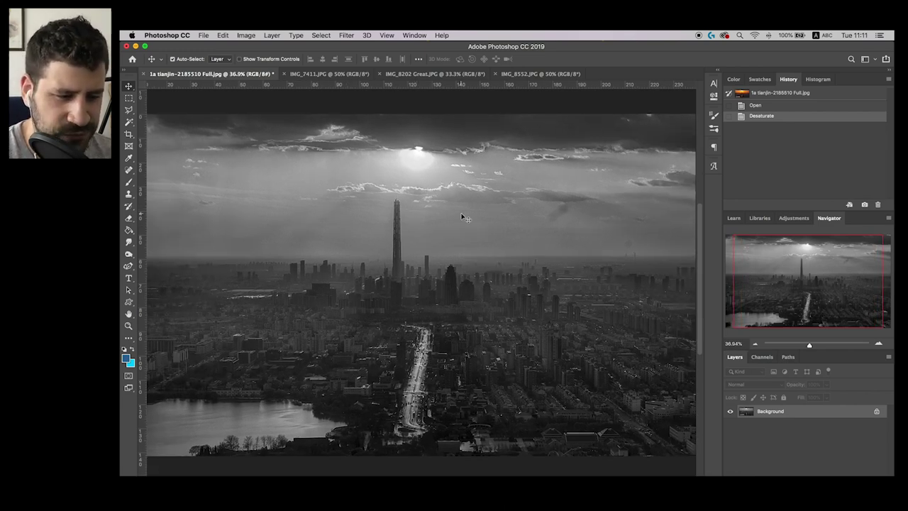
{"action": "key", "text": "super+z"}
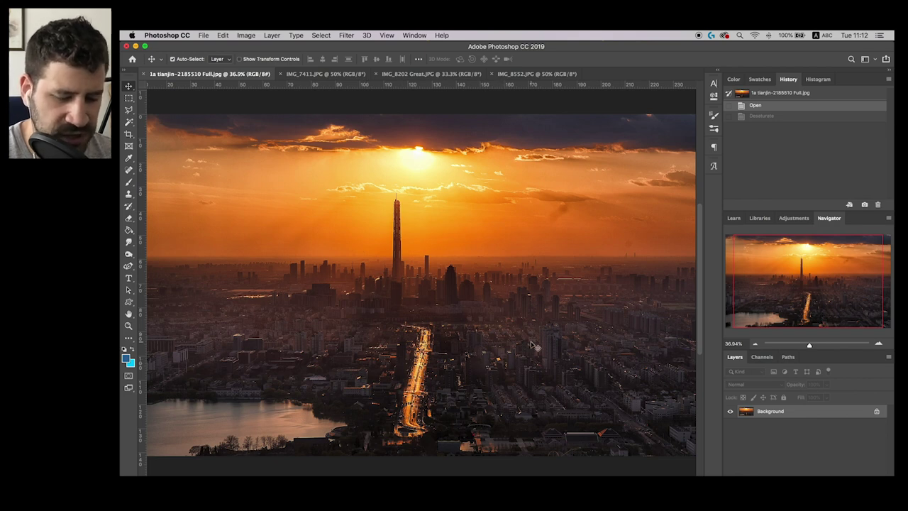
{"action": "key", "text": "super"}
{"action": "key", "text": "super+shift+u"}
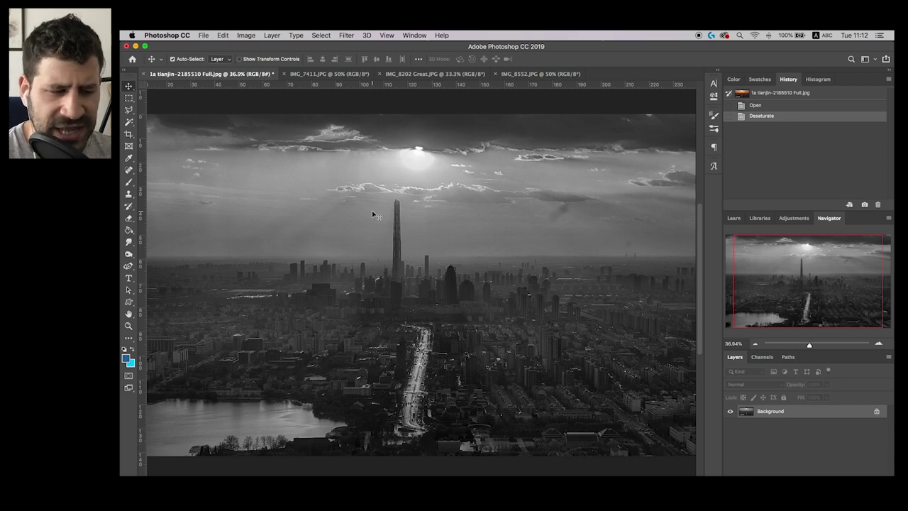
{"action": "scroll", "coordinate": [372, 215], "scroll_direction": "down", "scroll_amount": 1}
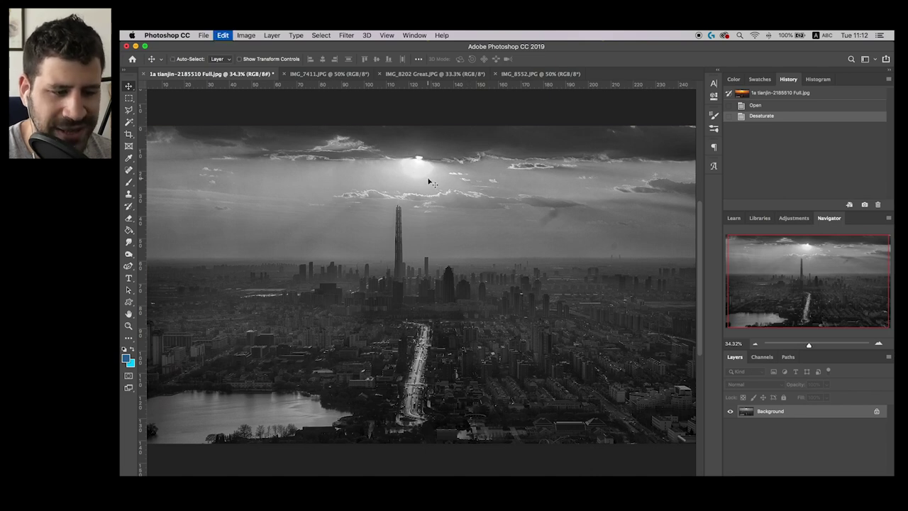
{"action": "key", "text": "super+z"}
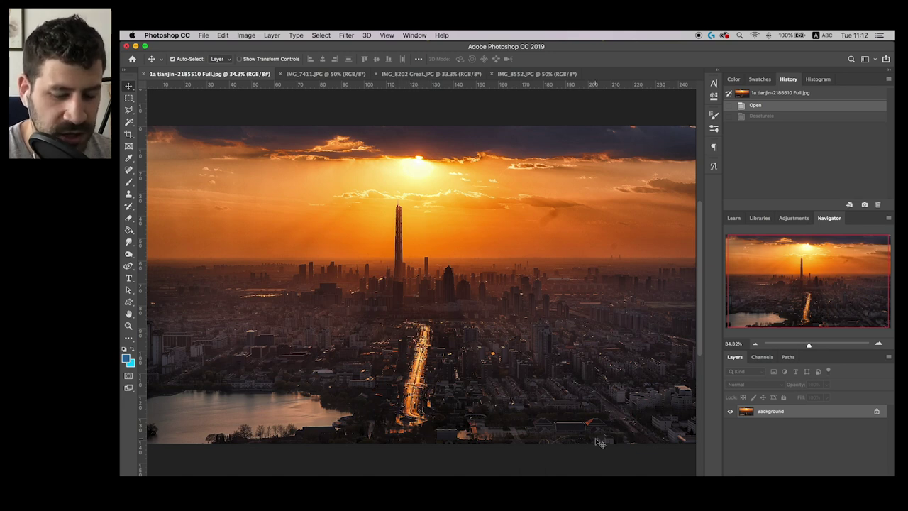
{"action": "key", "text": "shift+super+u"}
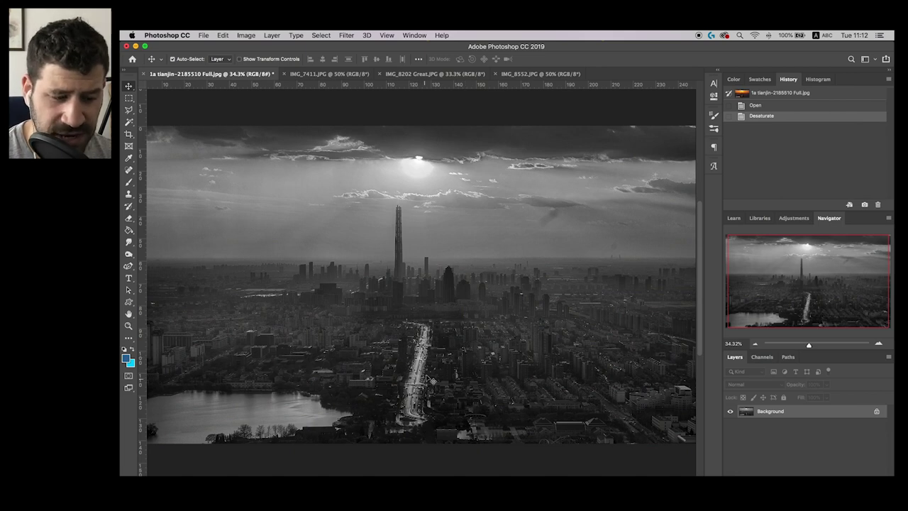
{"action": "scroll", "coordinate": [426, 305], "scroll_direction": "up", "scroll_amount": 3}
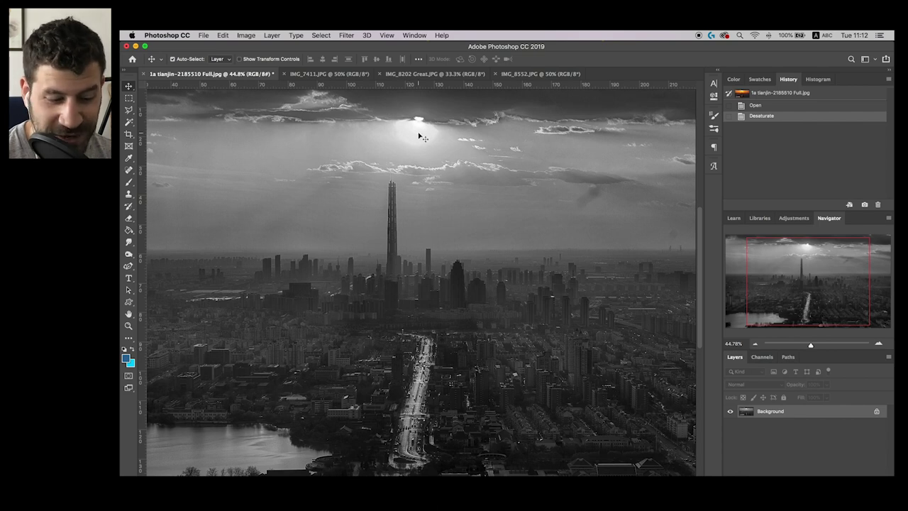
{"action": "scroll", "coordinate": [461, 310], "scroll_direction": "down", "scroll_amount": 2}
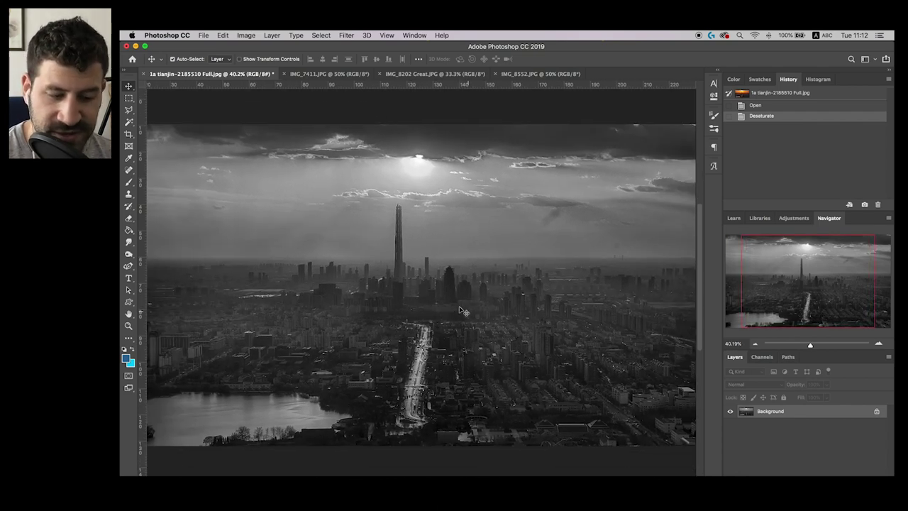
{"action": "scroll", "coordinate": [462, 311], "scroll_direction": "down", "scroll_amount": 2}
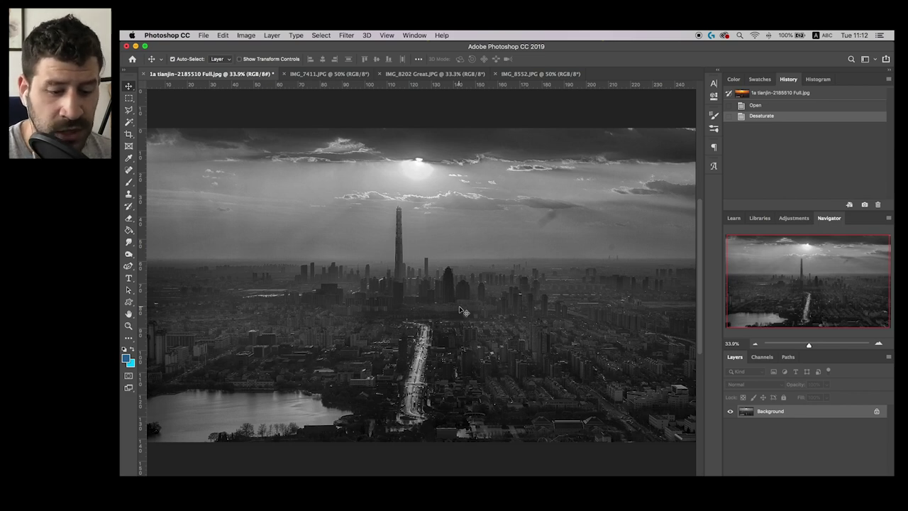
{"action": "key", "text": "cmd+z"}
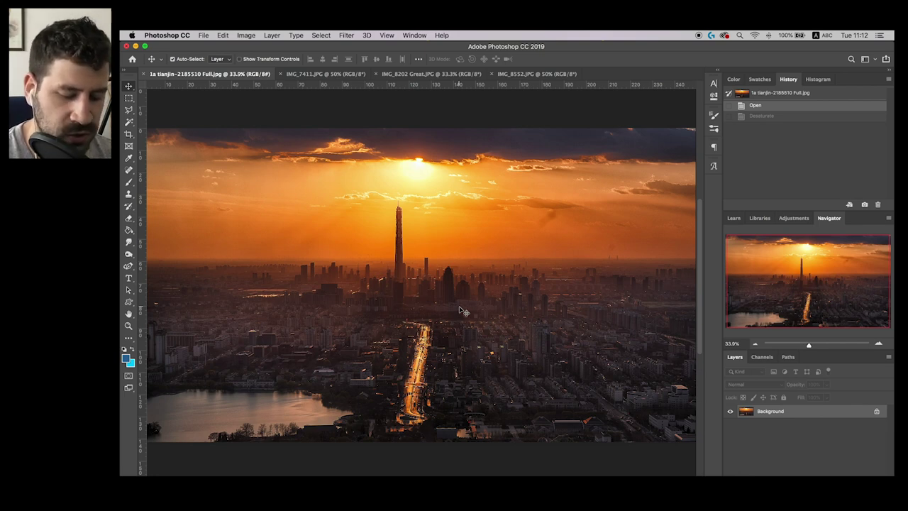
{"action": "key", "text": "cmd+shift+z"}
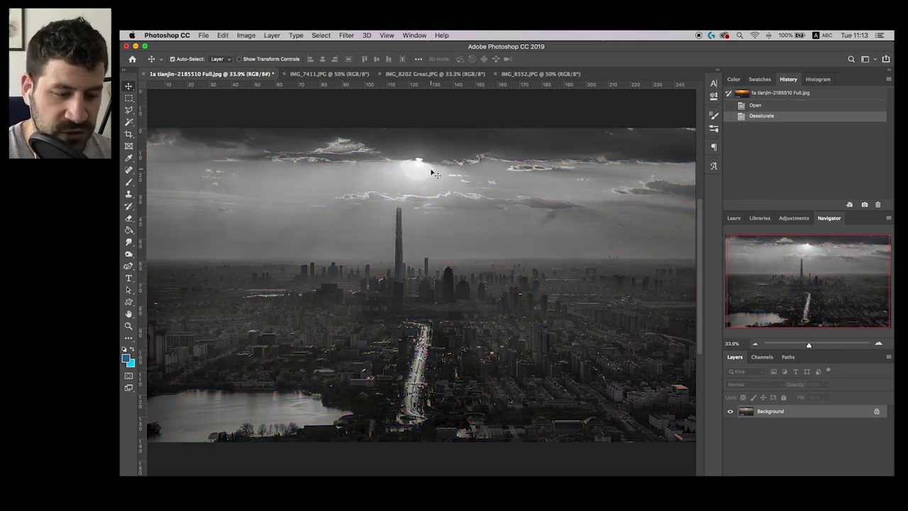
Open Posterize at 255 levels and drag Levels down from 233 to a stark few tones.
{"action": "left_click", "coordinate": [347, 35]}
{"action": "mouse_move", "coordinate": [239, 33]}
{"action": "mouse_move", "coordinate": [248, 61]}
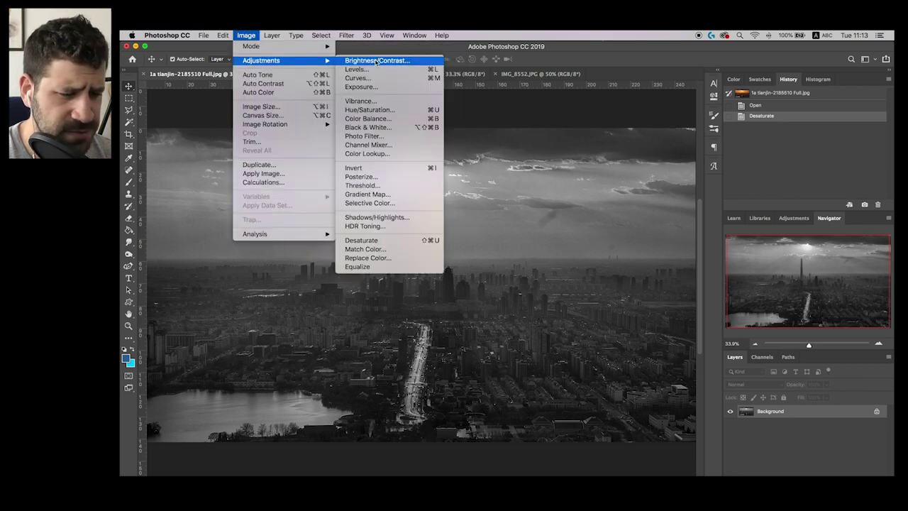
{"action": "left_click", "coordinate": [384, 181]}
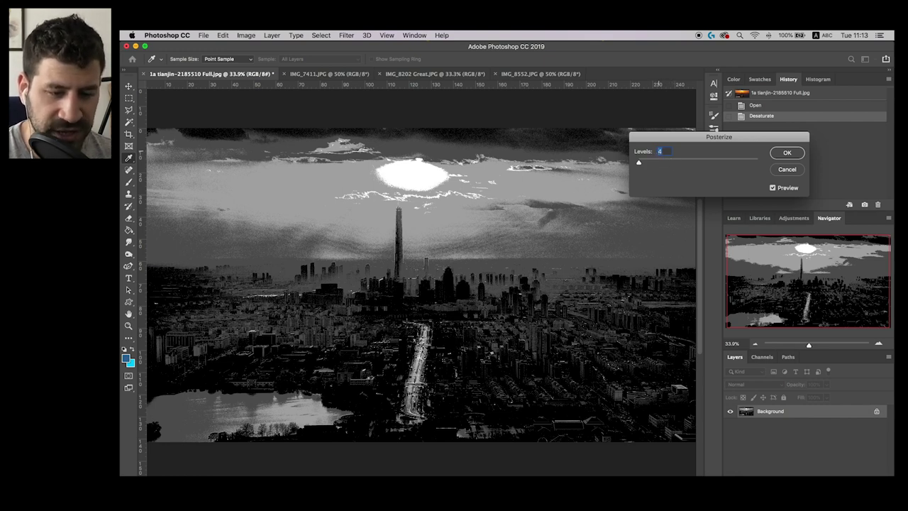
{"action": "type", "text": "255"}
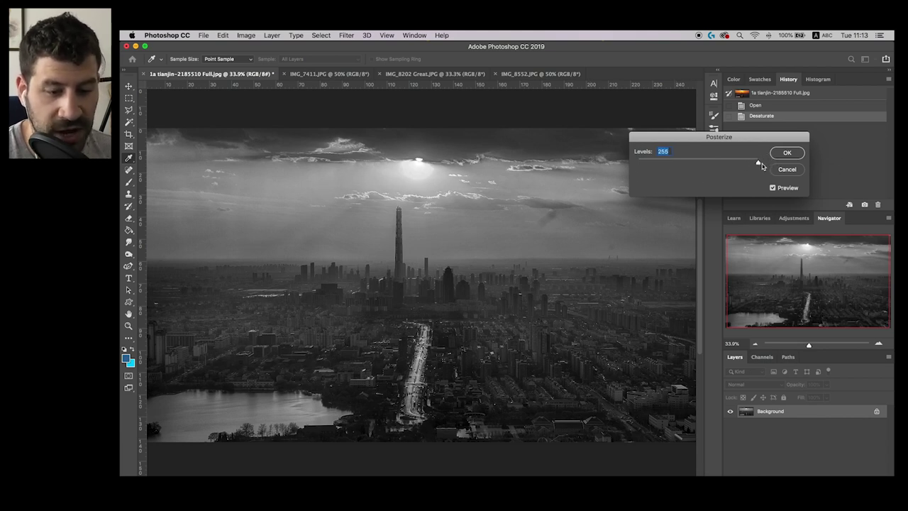
{"action": "left_click_drag", "start_coordinate": [758, 163], "coordinate": [761, 162]}
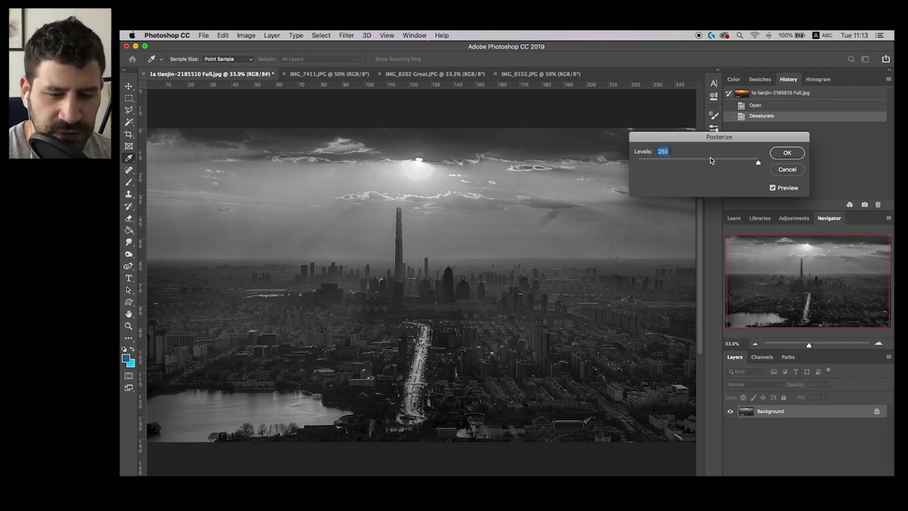
{"action": "left_click_drag", "start_coordinate": [757, 163], "coordinate": [665, 167]}
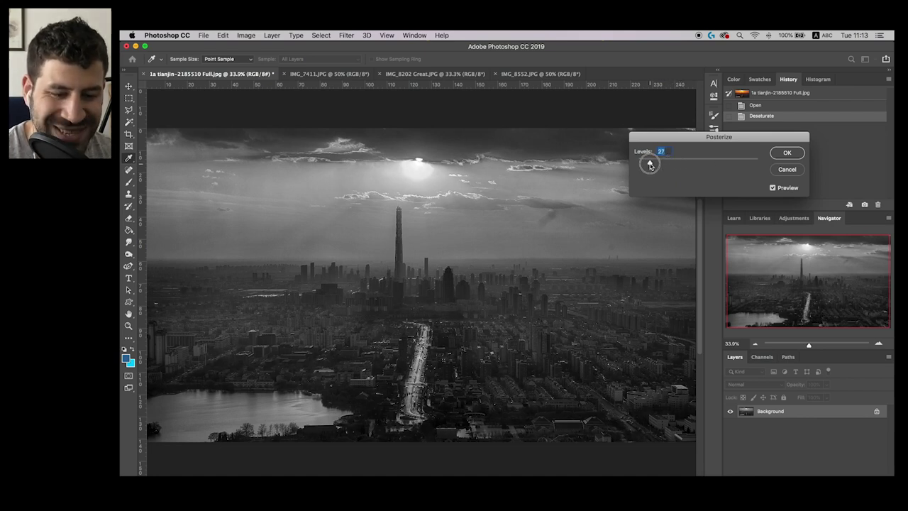
{"action": "left_click_drag", "start_coordinate": [651, 165], "coordinate": [636, 163]}
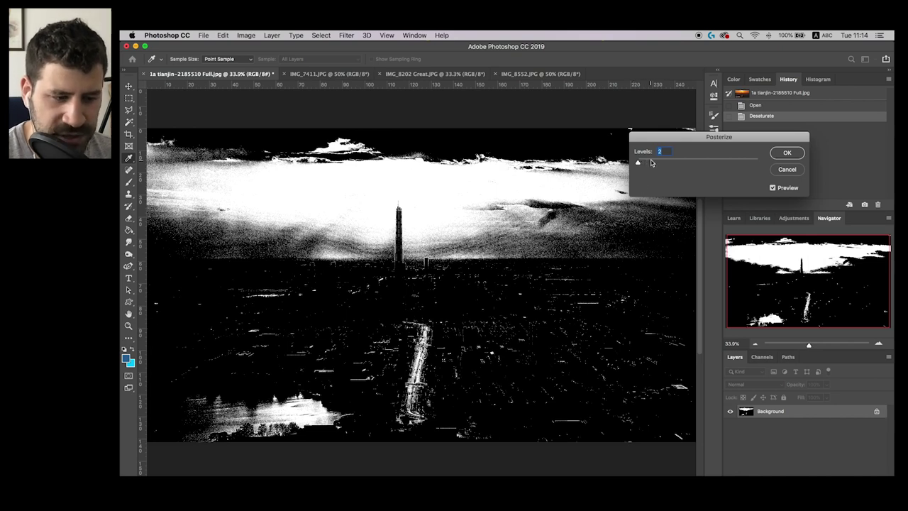
Raise Posterize levels to 28, then cancel the dialog without applying it.
{"action": "left_click", "coordinate": [650, 162]}
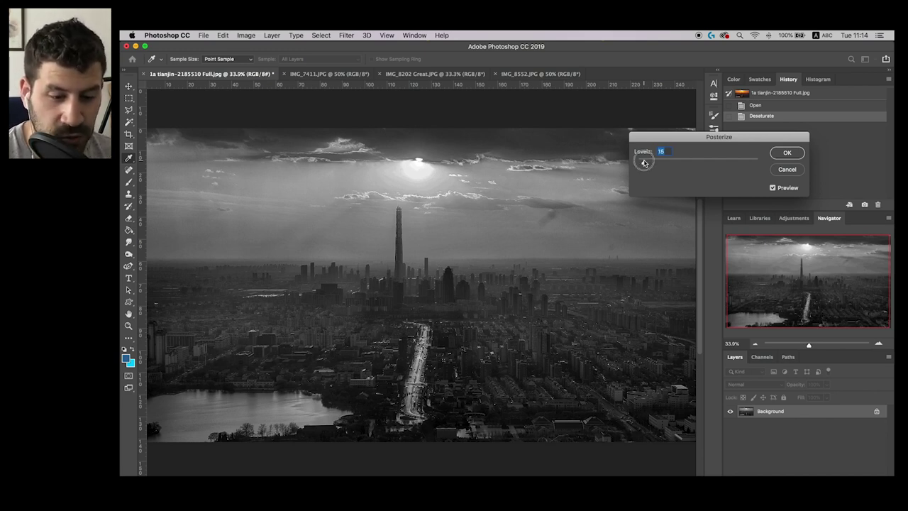
{"action": "left_click", "coordinate": [790, 171]}
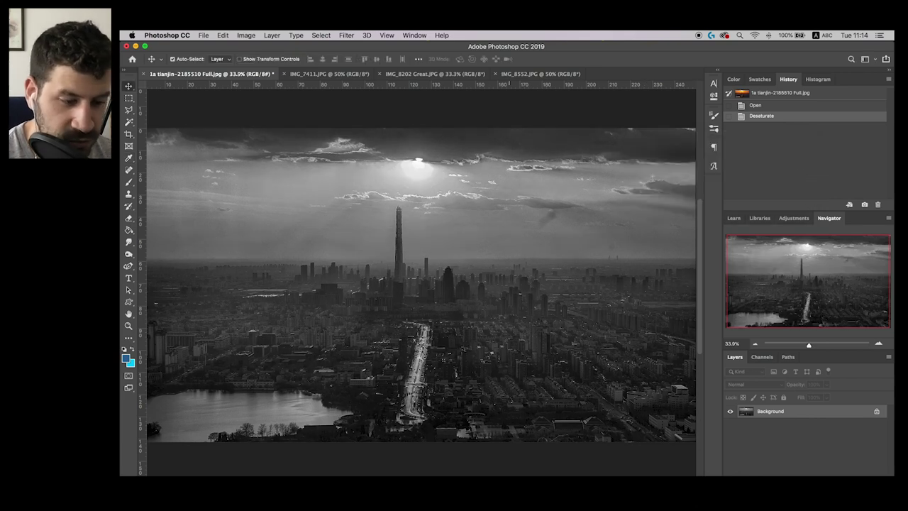
Toggle Desaturate off and back on, then open Posterize starting at 2 levels.
{"action": "key", "text": "super+z"}
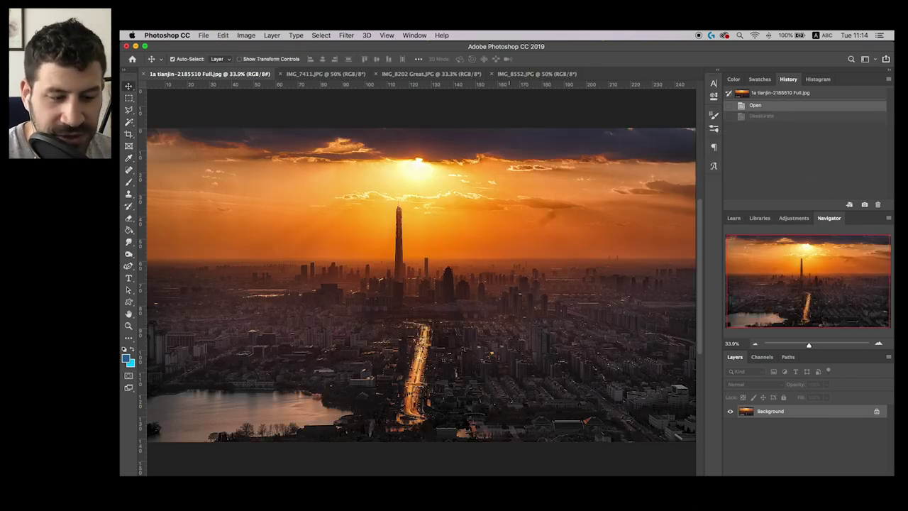
{"action": "key", "text": "super+shift+z"}
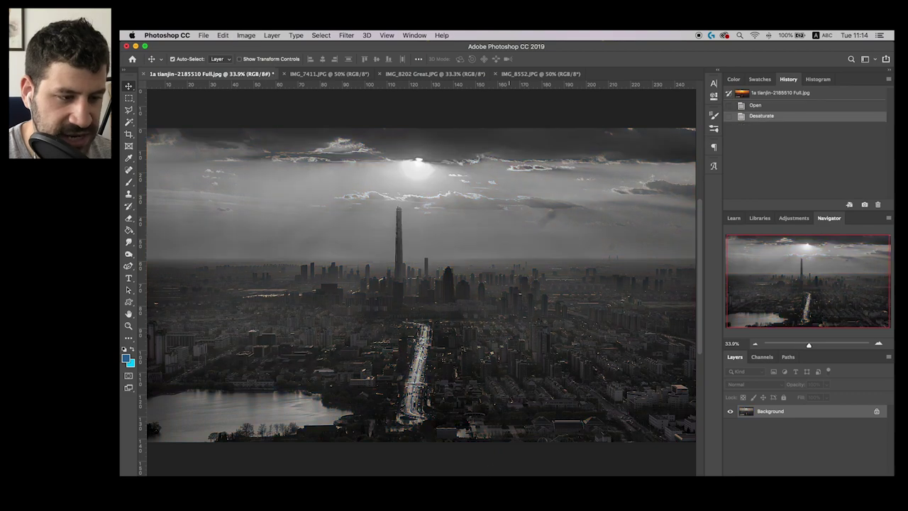
{"action": "left_click", "coordinate": [346, 34]}
{"action": "mouse_move", "coordinate": [246, 35]}
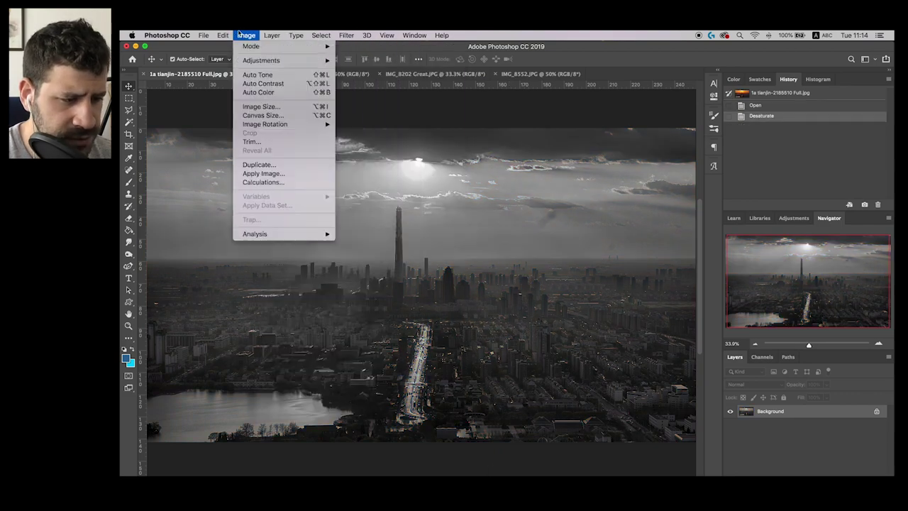
{"action": "mouse_move", "coordinate": [326, 62]}
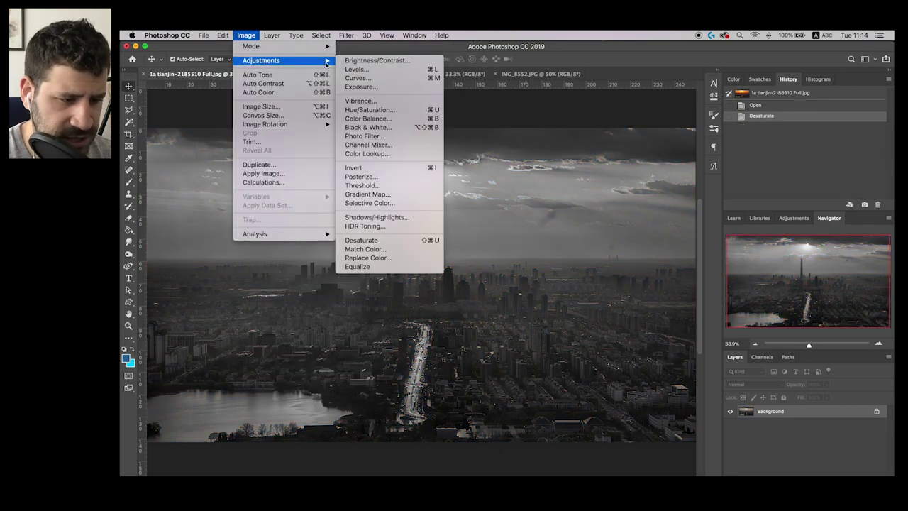
{"action": "left_click", "coordinate": [376, 176]}
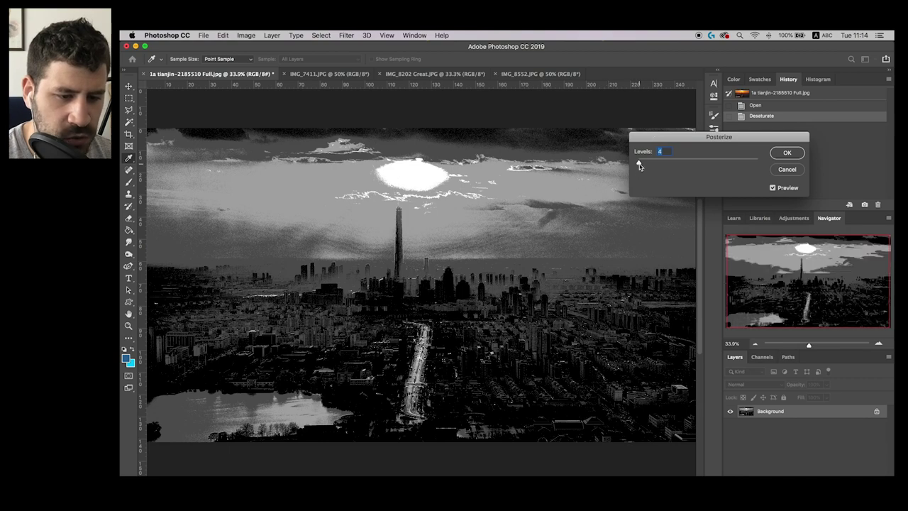
{"action": "type", "text": "2"}
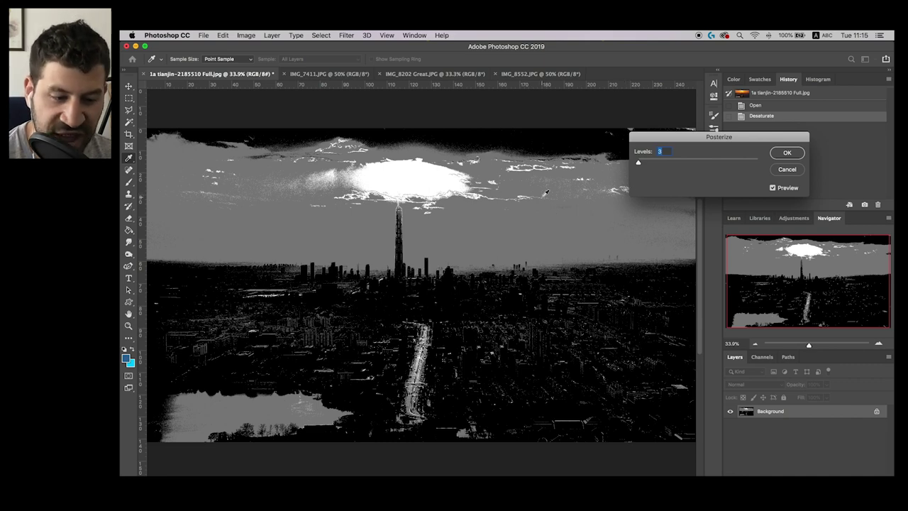
Compare Posterize levels between 4 and 18, settling on 8.
{"action": "left_click_drag", "start_coordinate": [638, 163], "coordinate": [639, 165]}
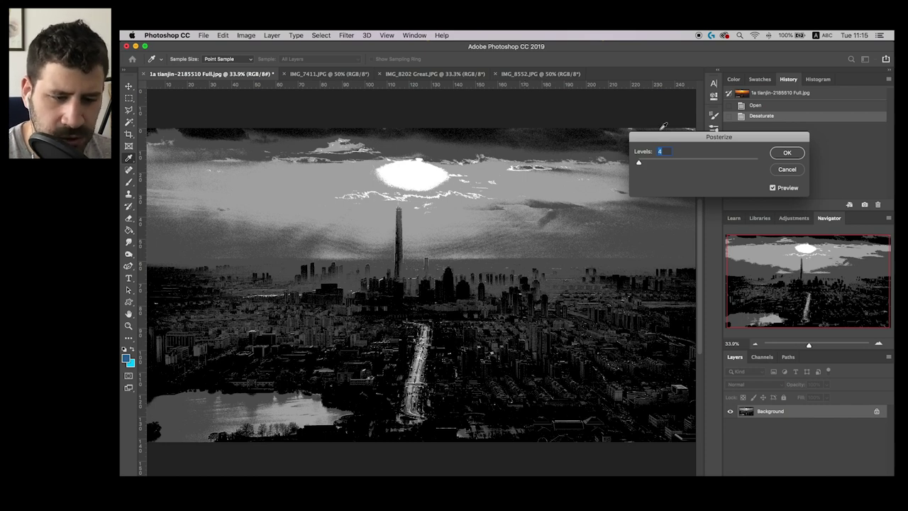
{"action": "left_click", "coordinate": [642, 164]}
{"action": "left_click_drag", "start_coordinate": [642, 164], "coordinate": [646, 164]}
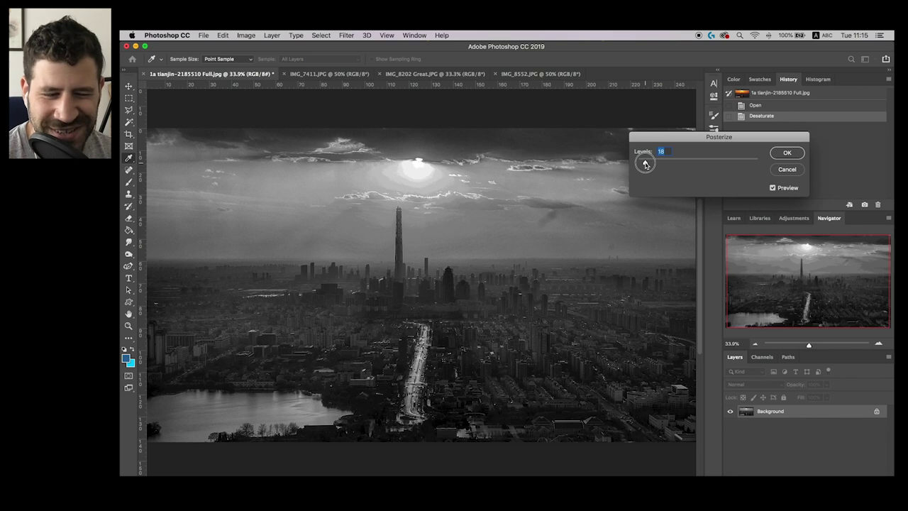
{"action": "left_click_drag", "start_coordinate": [645, 164], "coordinate": [641, 165]}
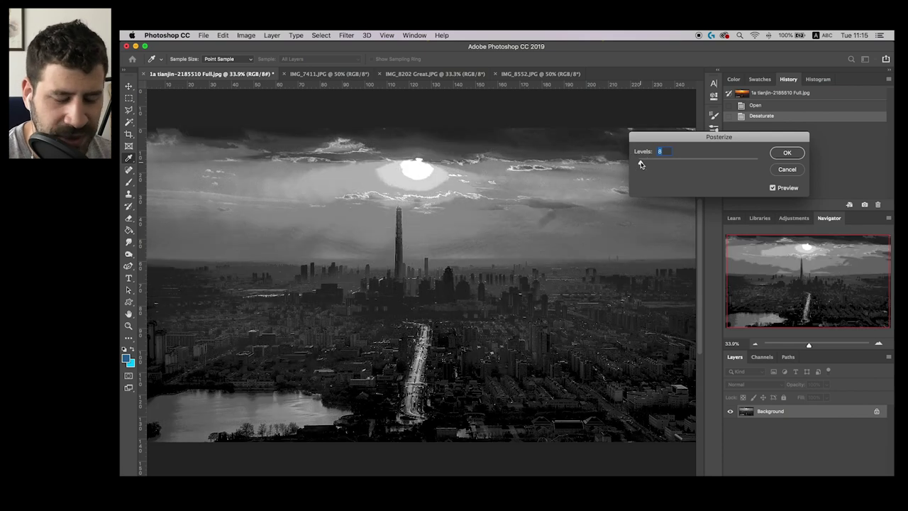
Cancel Posterize, undo Desaturate to restore colour, and choose Filter > Blur > Gaussian Blur.
{"action": "left_click", "coordinate": [786, 170]}
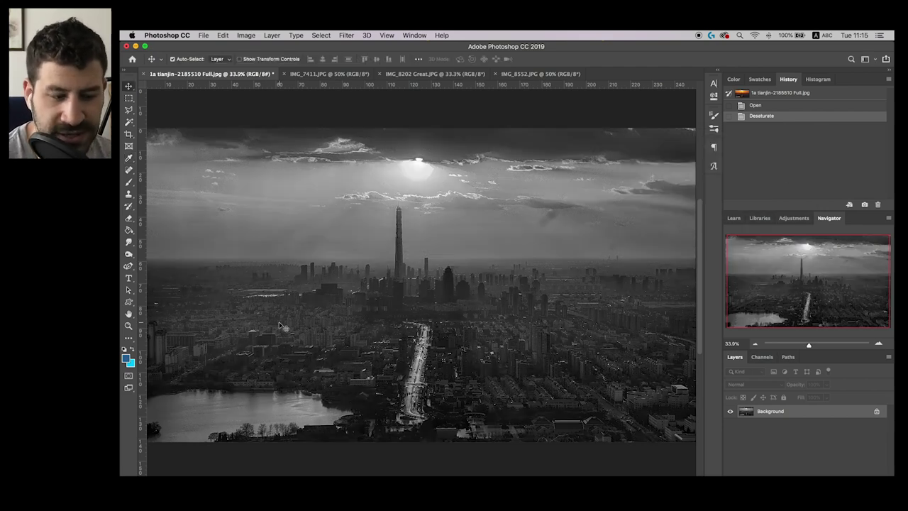
{"action": "key", "text": "super+z"}
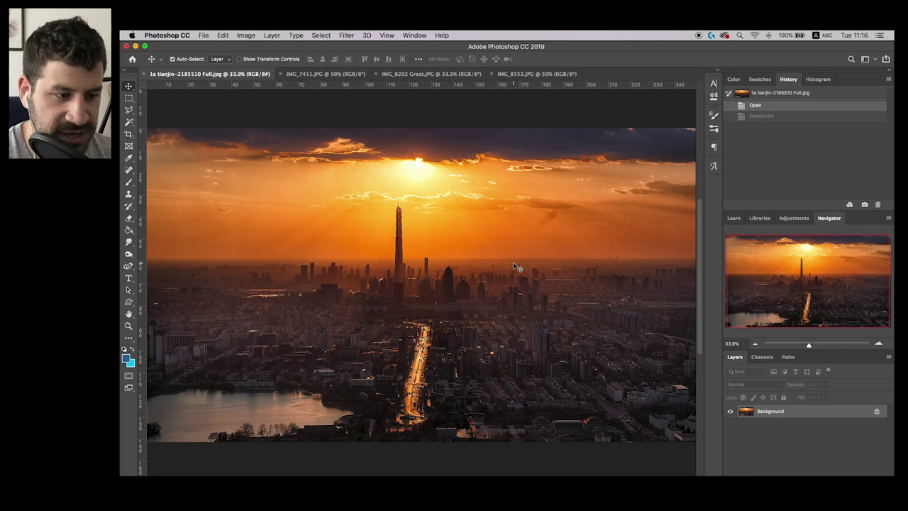
{"action": "left_click", "coordinate": [346, 35]}
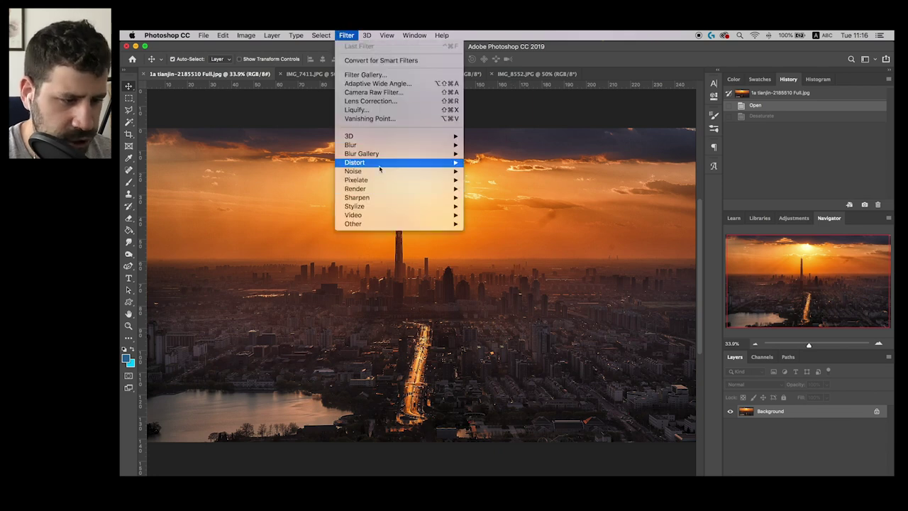
{"action": "mouse_move", "coordinate": [378, 146]}
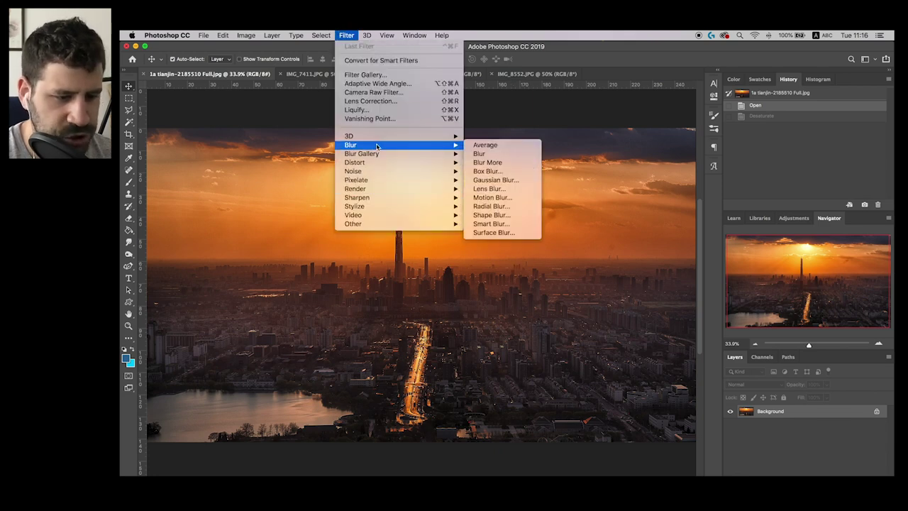
{"action": "left_click", "coordinate": [497, 180]}
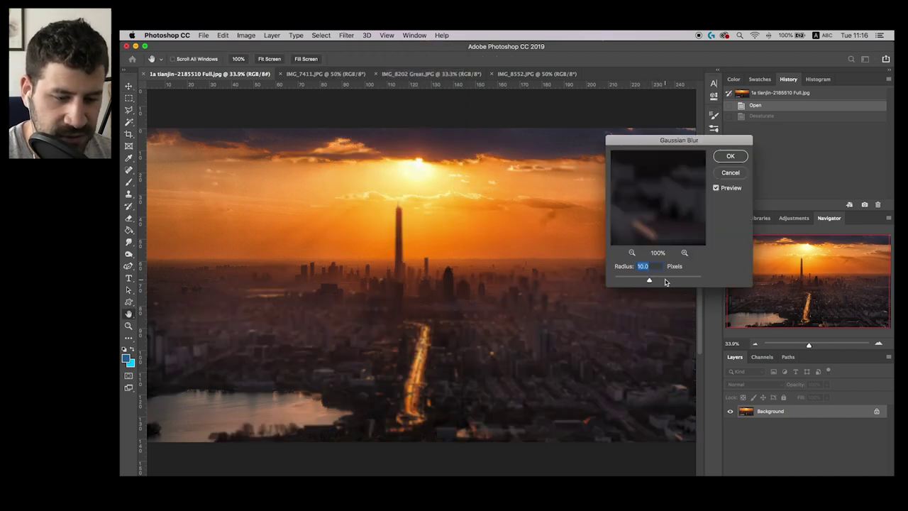
Preview Gaussian Blur radii from very large to 0.1 and 24.7, then cancel the blur.
{"action": "left_click_drag", "start_coordinate": [667, 282], "coordinate": [683, 281]}
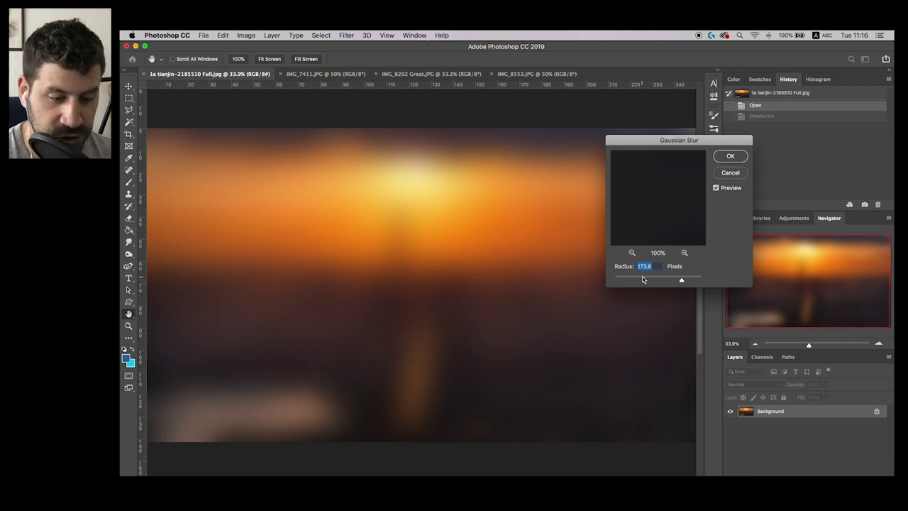
{"action": "left_click_drag", "start_coordinate": [645, 280], "coordinate": [527, 294]}
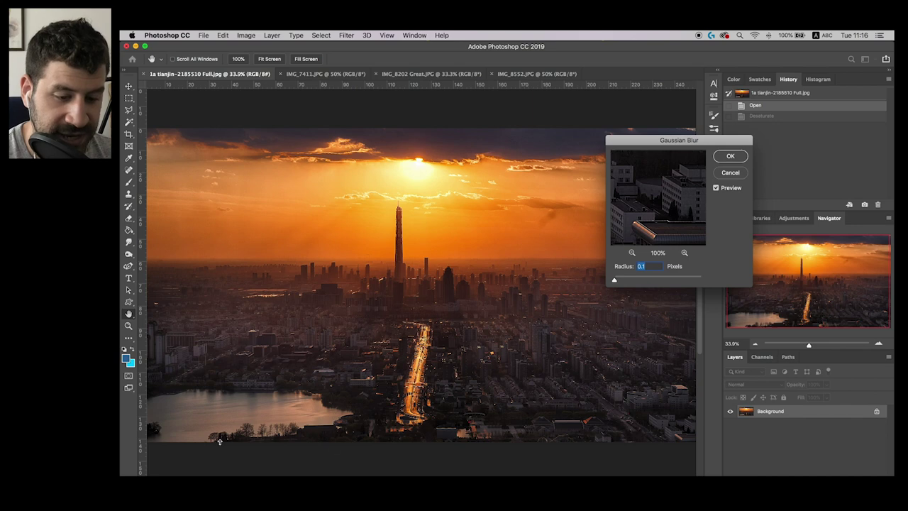
{"action": "left_click_drag", "start_coordinate": [624, 281], "coordinate": [668, 282]}
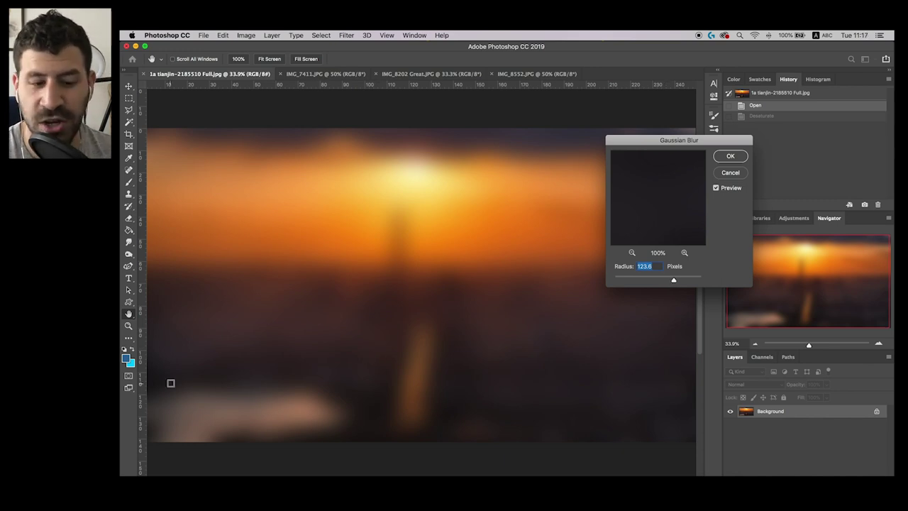
{"action": "left_click", "coordinate": [731, 173]}
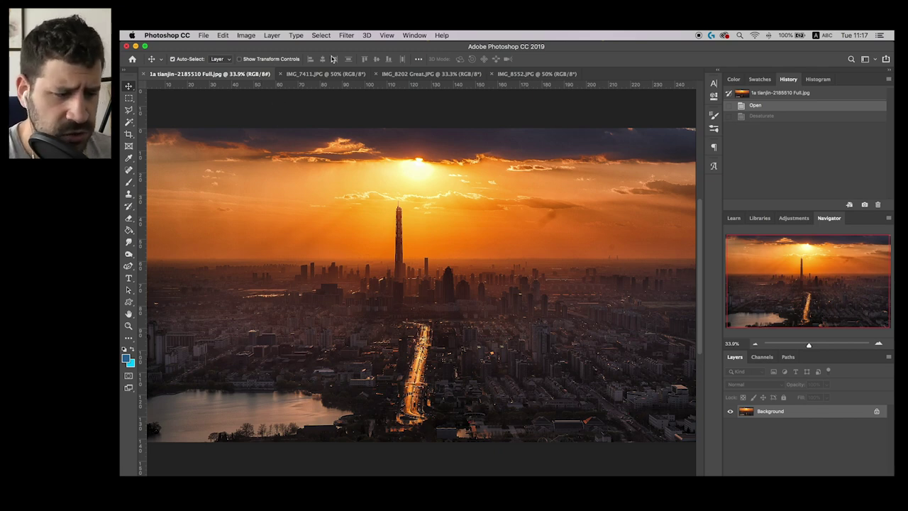
On IMG_7411.JPG, toggle Desaturate with Shift+Cmd+U and undo/redo, ending in colour.
{"action": "left_click", "coordinate": [313, 74]}
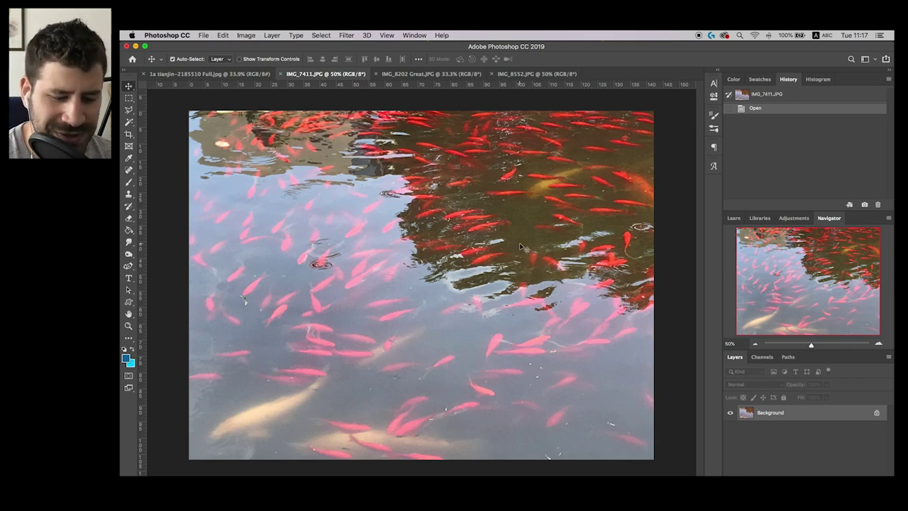
{"action": "key", "text": "super+shift+u"}
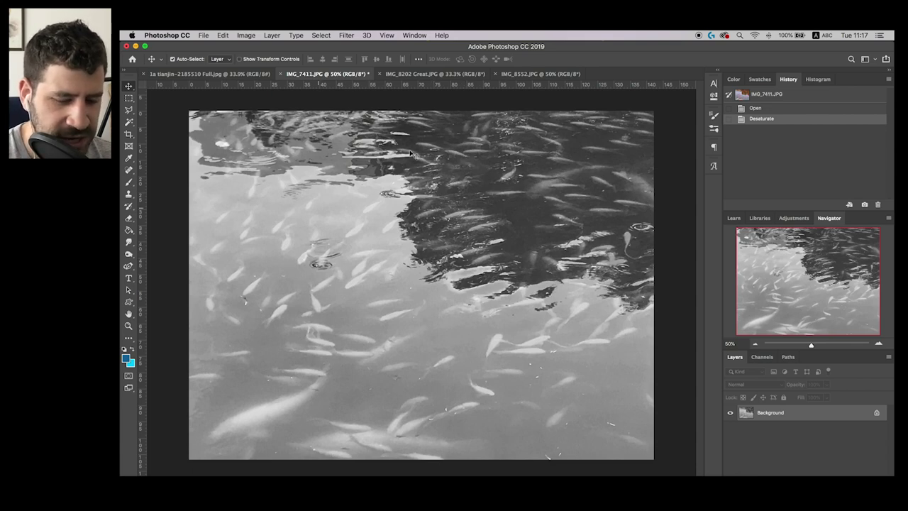
{"action": "key", "text": "super+z"}
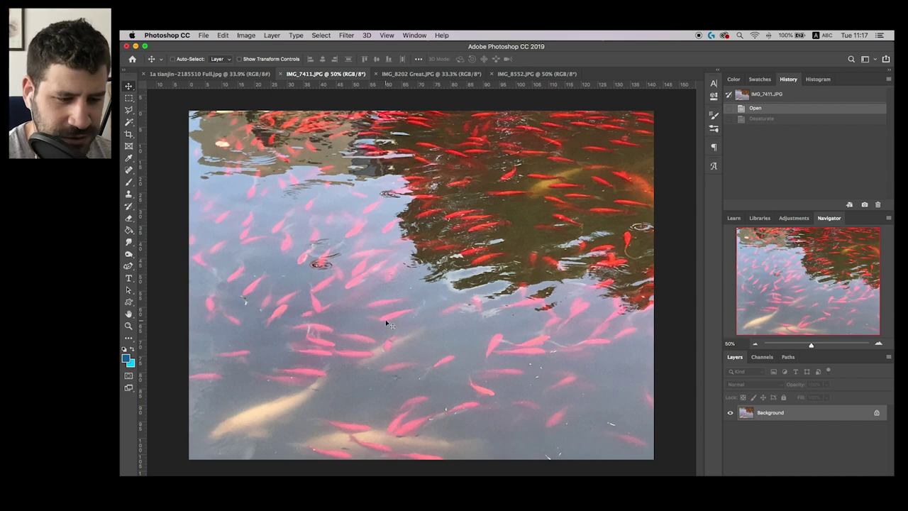
{"action": "key", "text": "super+shift+z"}
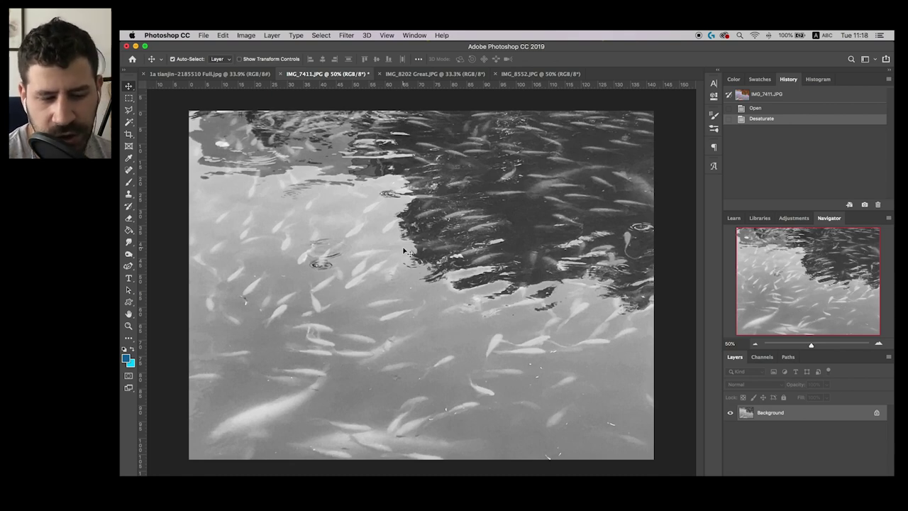
{"action": "key", "text": "super+z"}
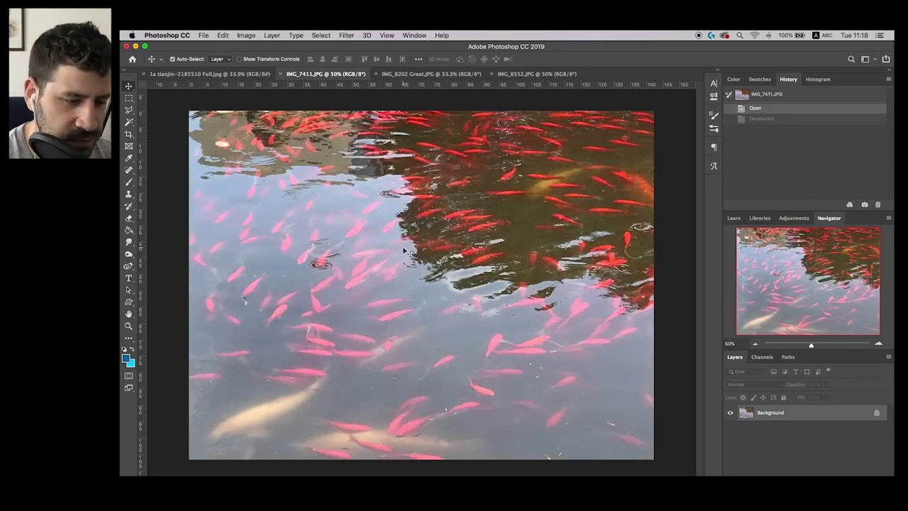
Flip the koi photo between greyscale and colour, then preview and cancel Posterize on the colour version.
{"action": "key", "text": "super+shift+z"}
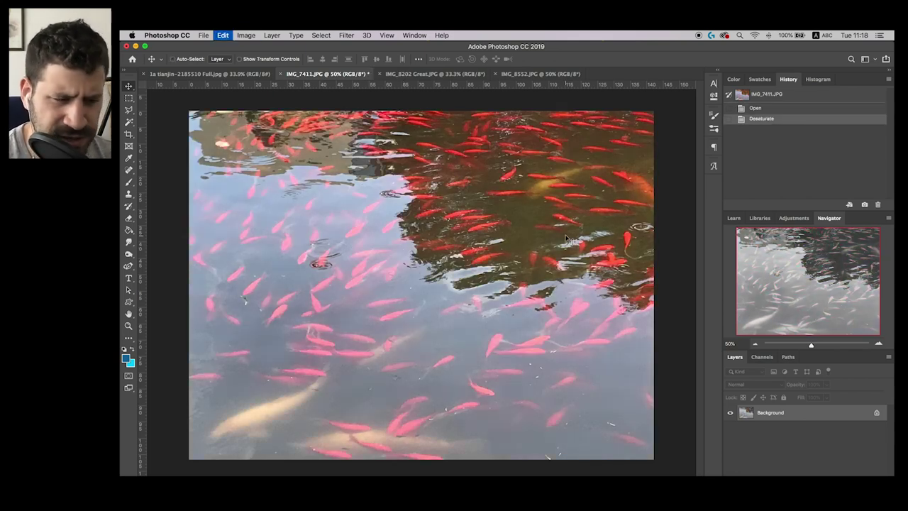
{"action": "key", "text": "super+z"}
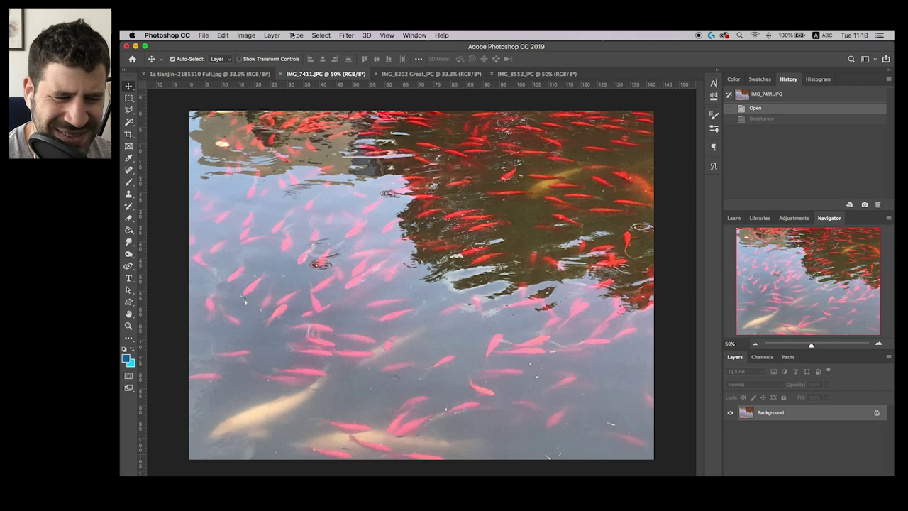
{"action": "left_click", "coordinate": [246, 36]}
{"action": "mouse_move", "coordinate": [259, 61]}
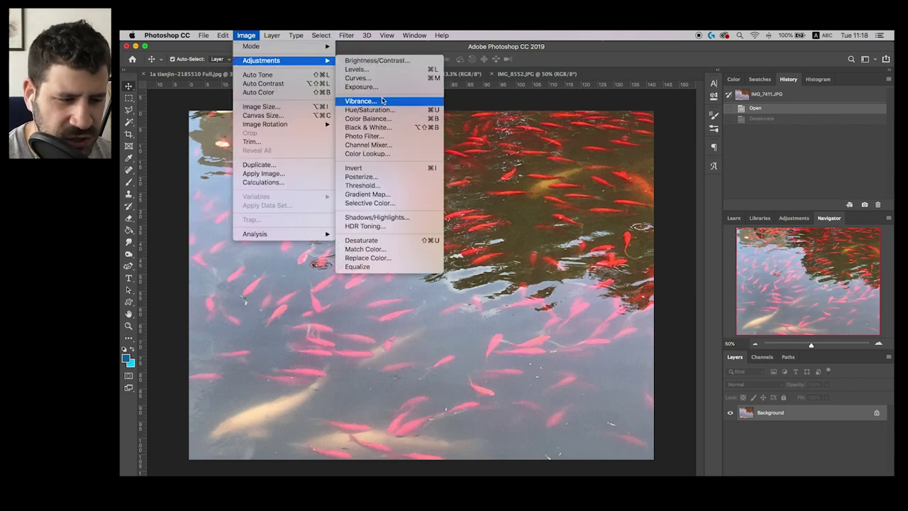
{"action": "left_click", "coordinate": [362, 177]}
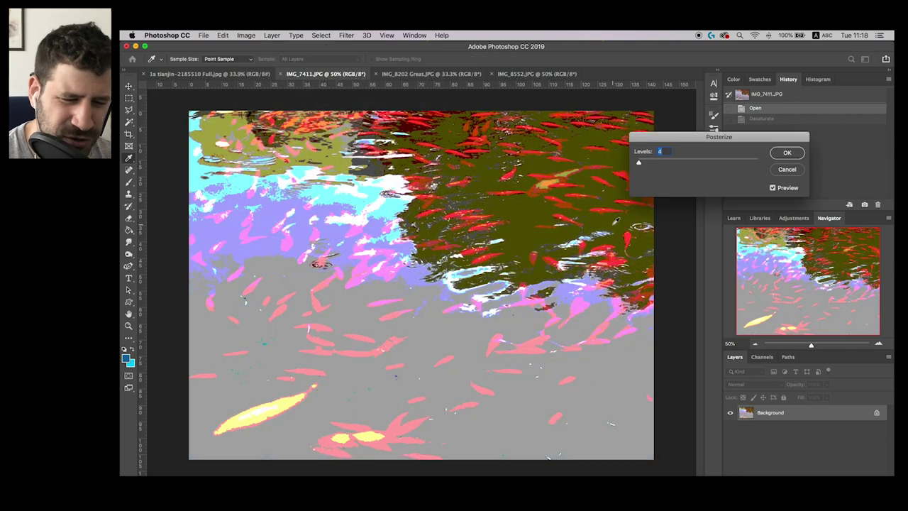
{"action": "left_click", "coordinate": [787, 170]}
Desaturate the koi photo, preview and cancel a Posterize, then undo back to colour.
{"action": "key", "text": "super+shift+u"}
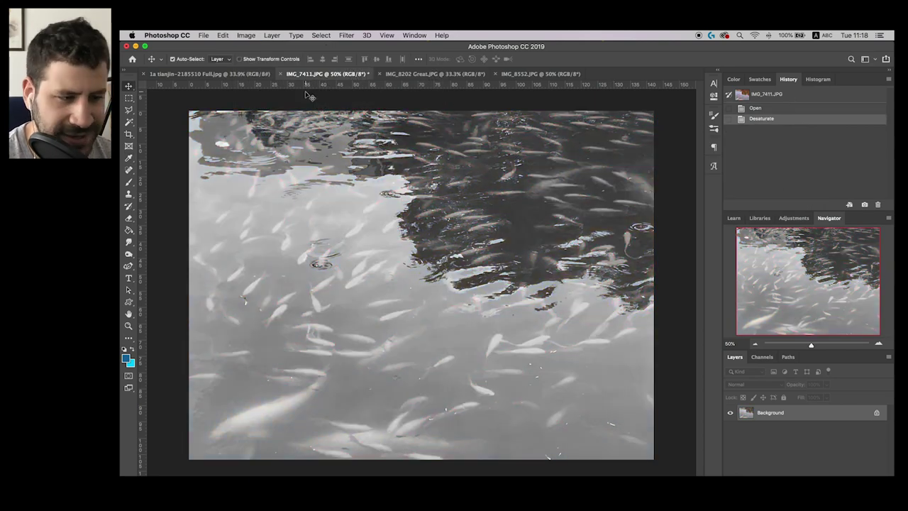
{"action": "left_click", "coordinate": [248, 35]}
{"action": "mouse_move", "coordinate": [289, 61]}
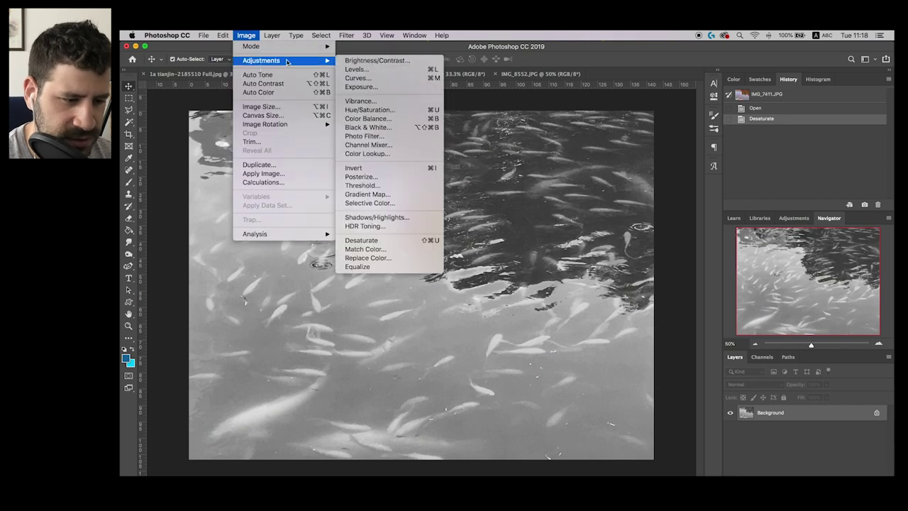
{"action": "left_click", "coordinate": [361, 176]}
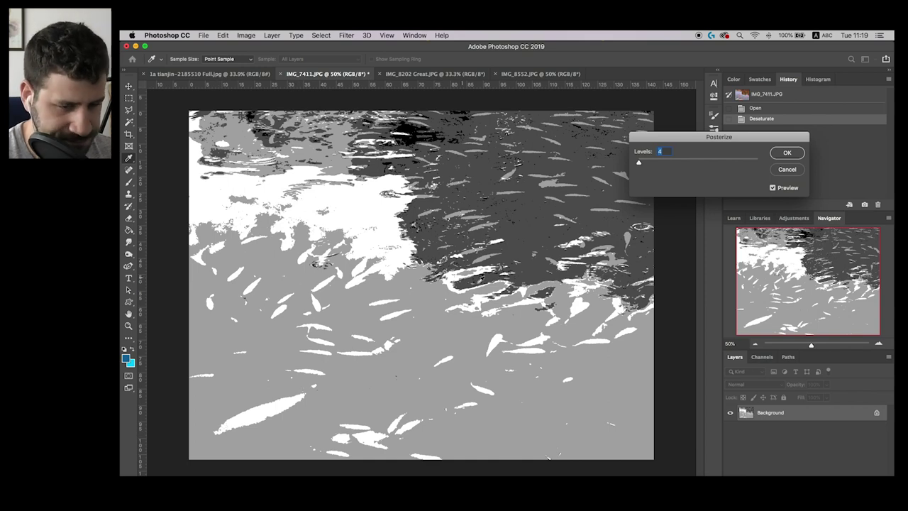
{"action": "left_click", "coordinate": [785, 171]}
{"action": "key", "text": "v"}
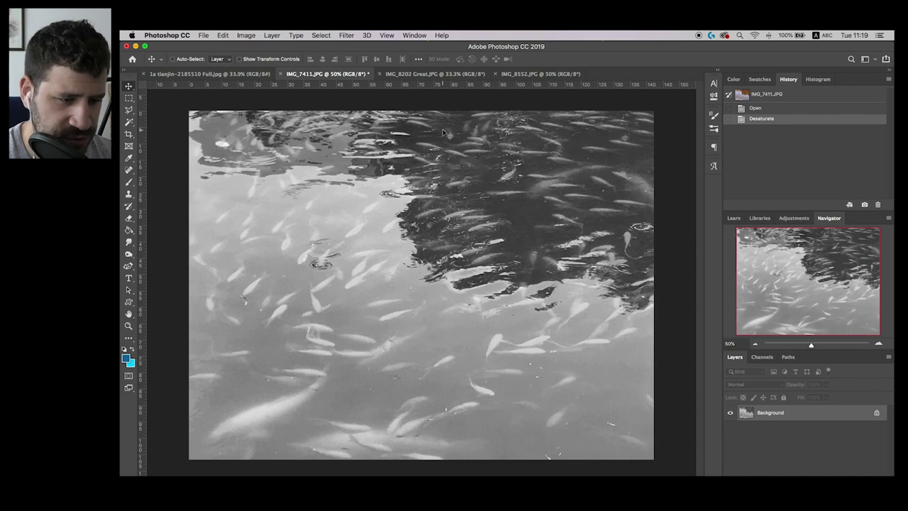
{"action": "key", "text": "super+z"}
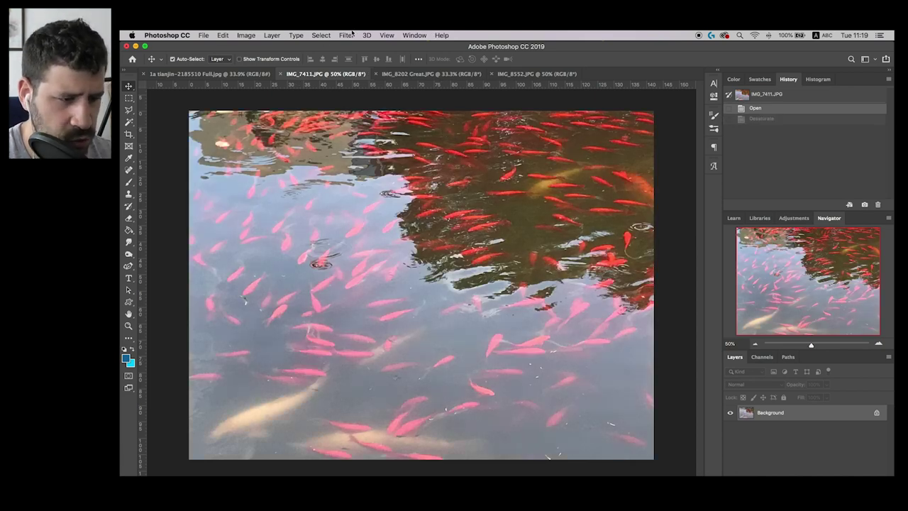
{"action": "left_click", "coordinate": [325, 35]}
{"action": "mouse_move", "coordinate": [374, 146]}
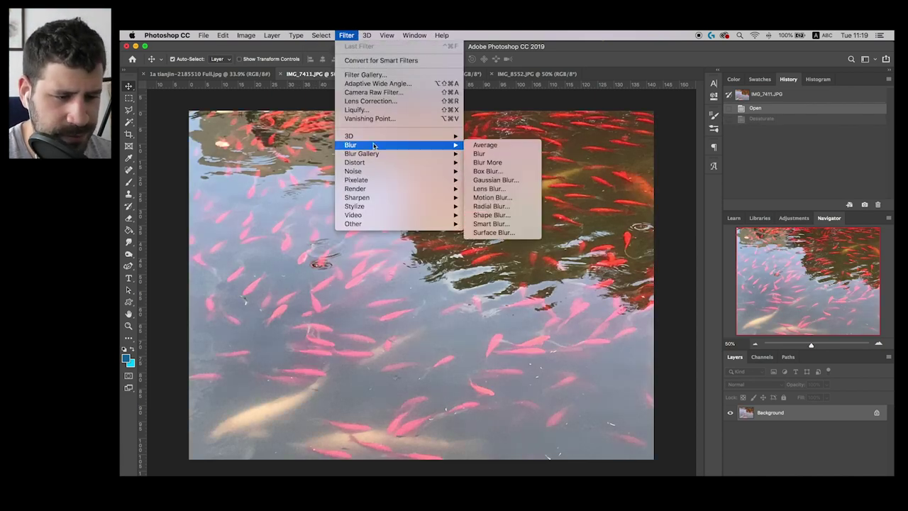
{"action": "left_click", "coordinate": [496, 179]}
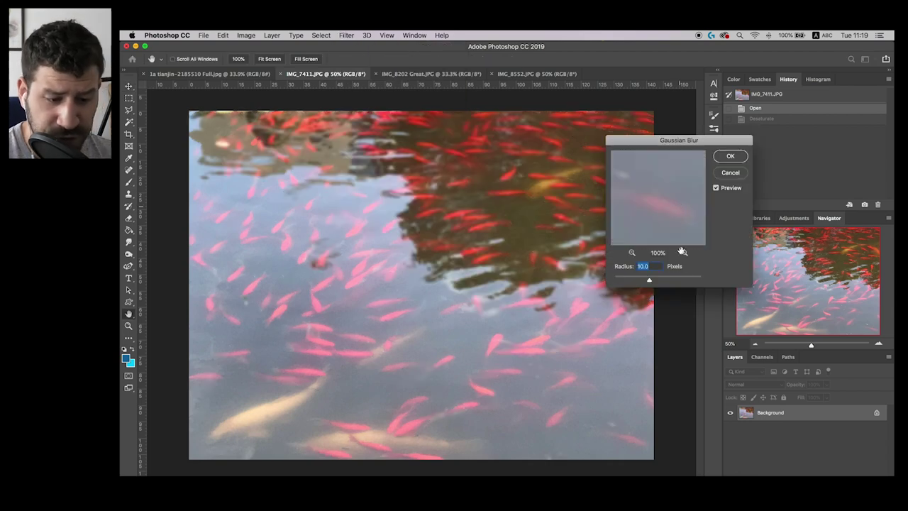
{"action": "left_click_drag", "start_coordinate": [650, 280], "coordinate": [661, 281]}
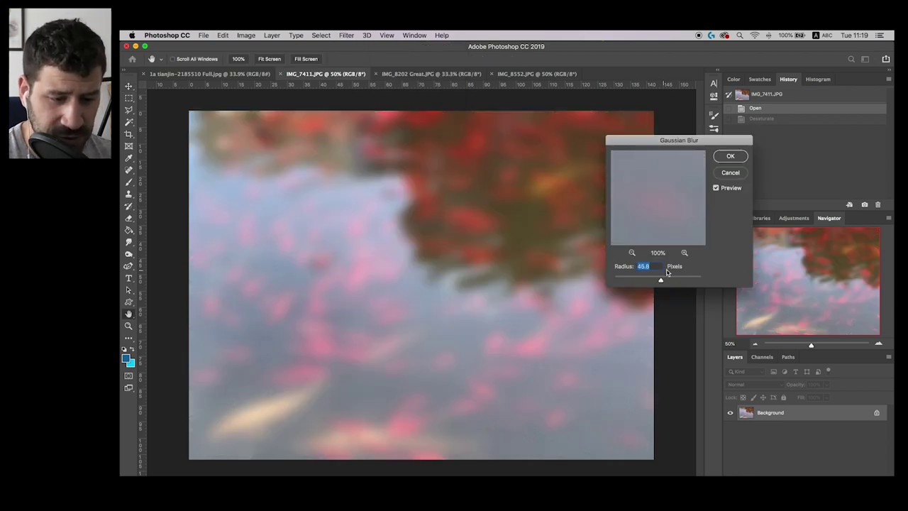
{"action": "left_click_drag", "start_coordinate": [672, 282], "coordinate": [664, 281]}
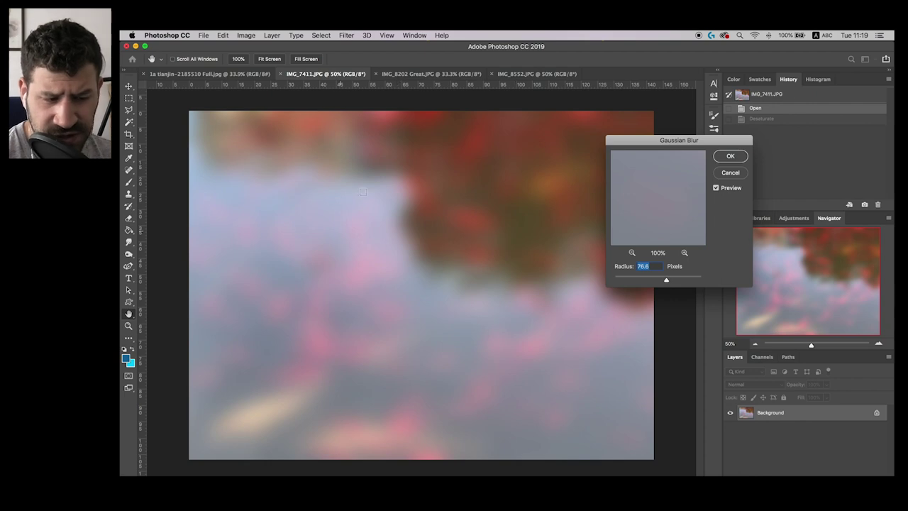
{"action": "left_click", "coordinate": [735, 175]}
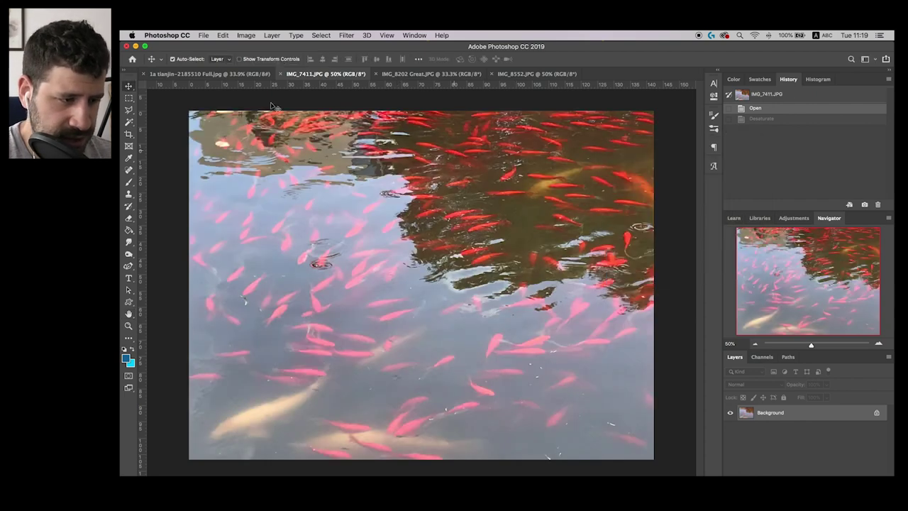
{"action": "left_click", "coordinate": [246, 35]}
Cancel a Posterize preview on the colour koi photo and redo the desaturation.
{"action": "mouse_move", "coordinate": [284, 61]}
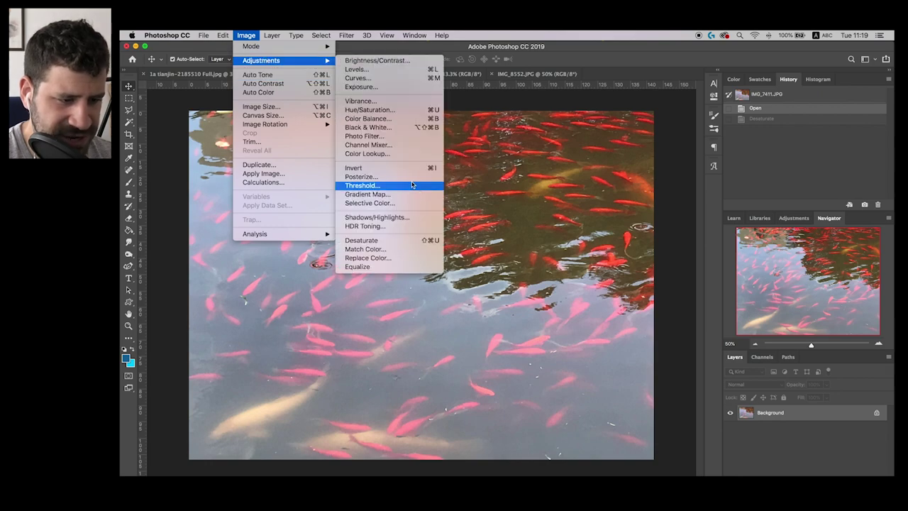
{"action": "left_click", "coordinate": [412, 177]}
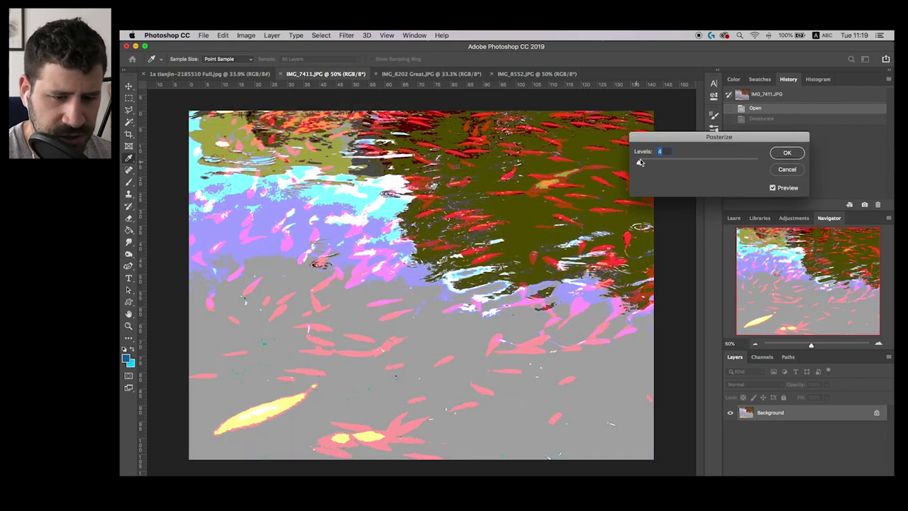
{"action": "left_click", "coordinate": [786, 169]}
{"action": "key", "text": "super+z"}
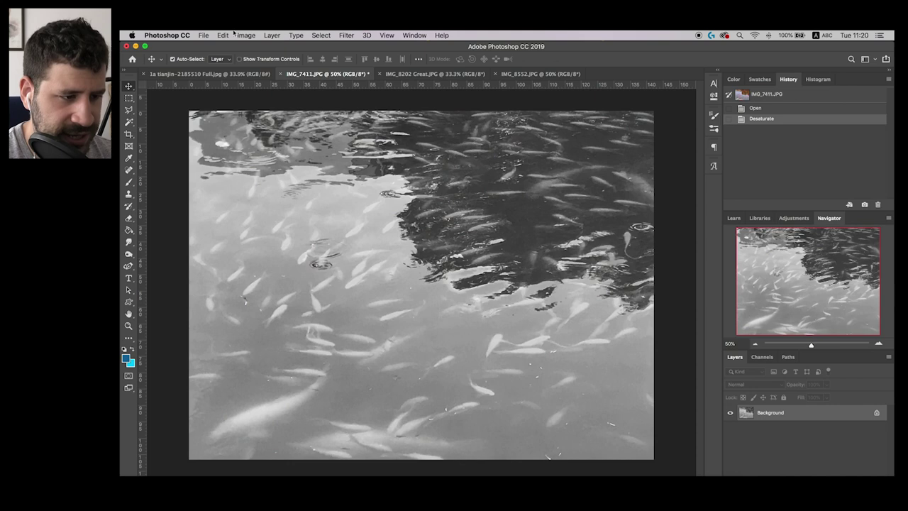
Preview Posterize on the greyscale koi at 7, 10 and 2 levels, then cancel it.
{"action": "left_click", "coordinate": [223, 35]}
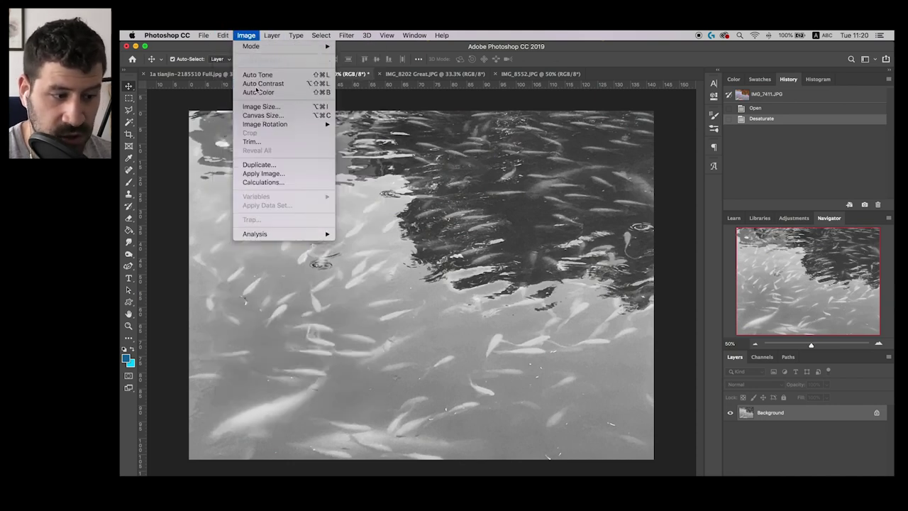
{"action": "mouse_move", "coordinate": [291, 60]}
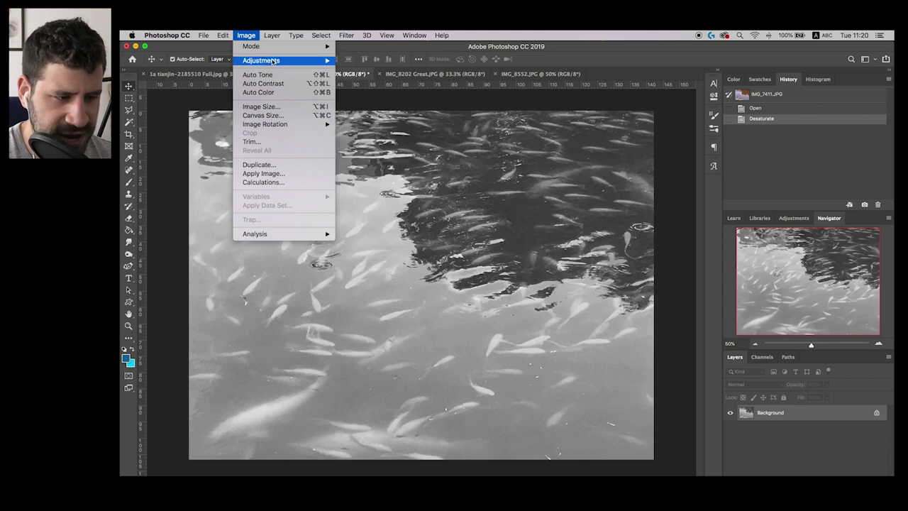
{"action": "left_click", "coordinate": [370, 178]}
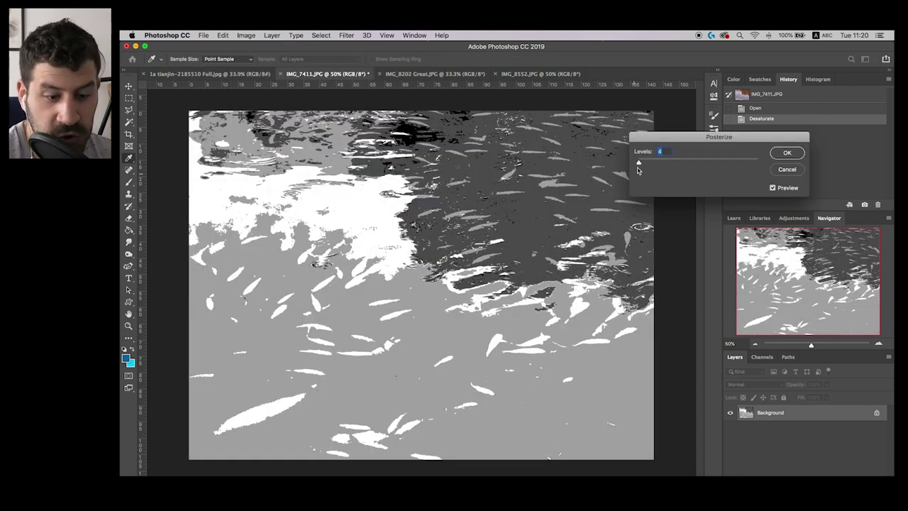
{"action": "left_click_drag", "start_coordinate": [639, 163], "coordinate": [640, 165]}
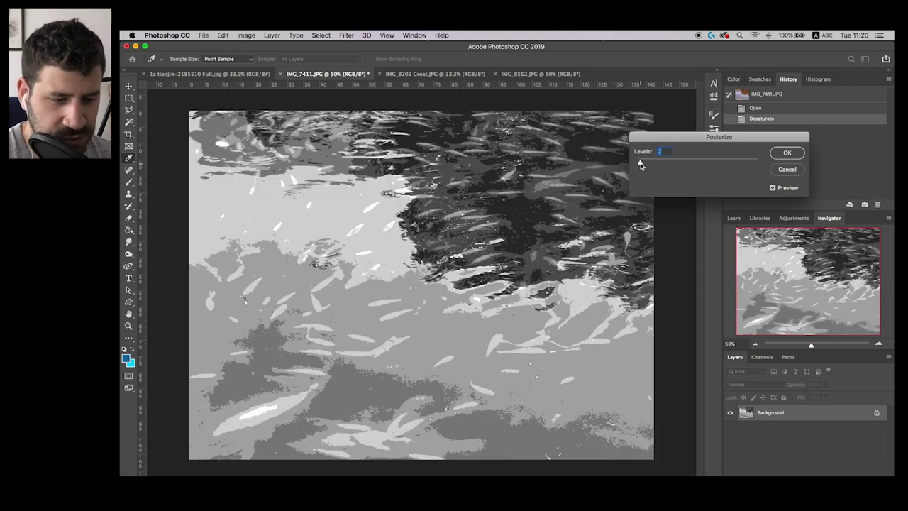
{"action": "left_click", "coordinate": [641, 165]}
{"action": "left_click_drag", "start_coordinate": [641, 165], "coordinate": [685, 161]}
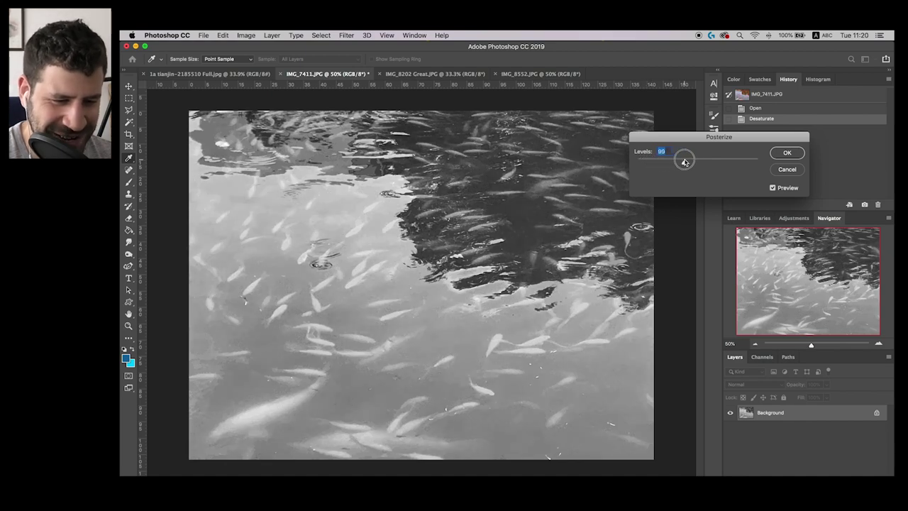
{"action": "left_click_drag", "start_coordinate": [685, 162], "coordinate": [638, 163]}
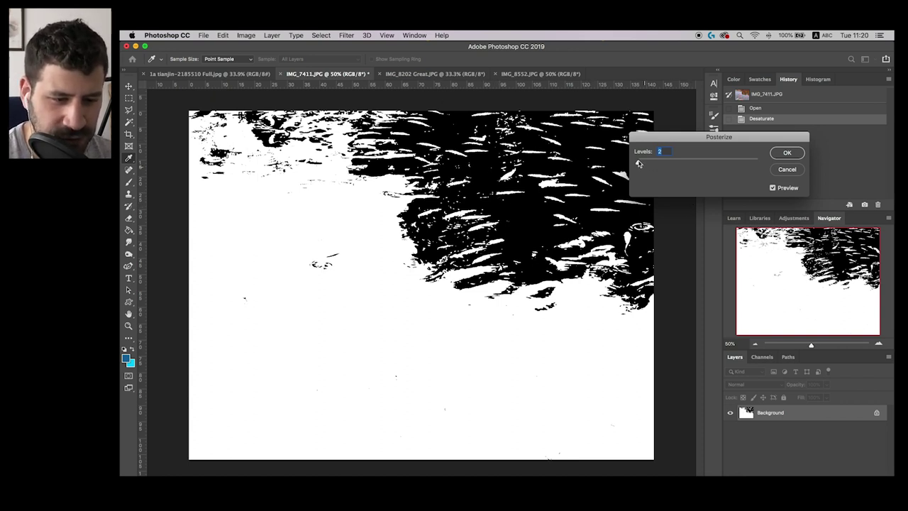
{"action": "left_click_drag", "start_coordinate": [638, 163], "coordinate": [638, 164]}
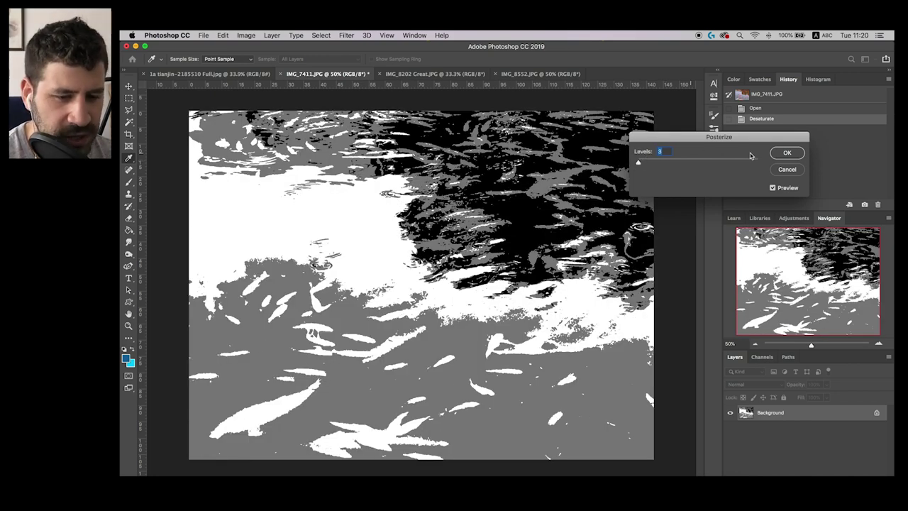
{"action": "left_click", "coordinate": [789, 170]}
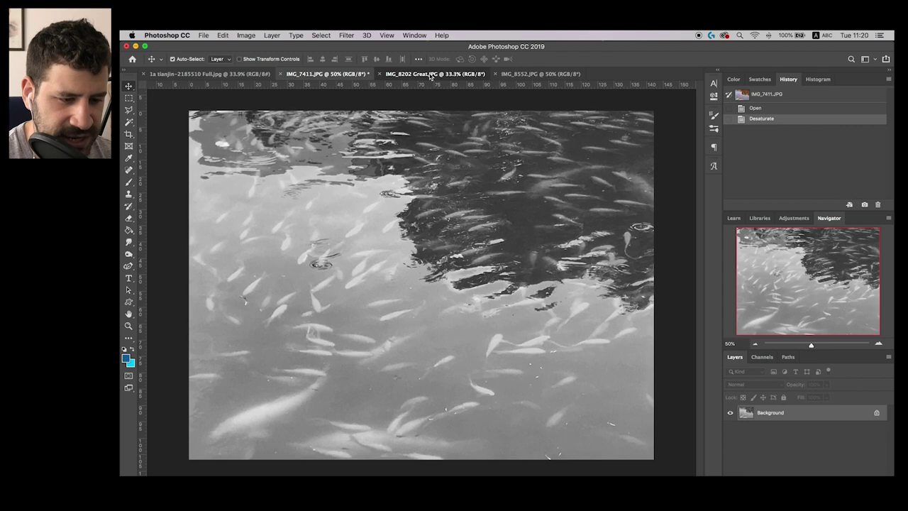
{"action": "left_click", "coordinate": [431, 76]}
Zoom in and out on the IMG_8202 Great.JPG sailboat harbour photo to inspect it.
{"action": "scroll", "coordinate": [422, 353], "scroll_direction": "up", "scroll_amount": 2}
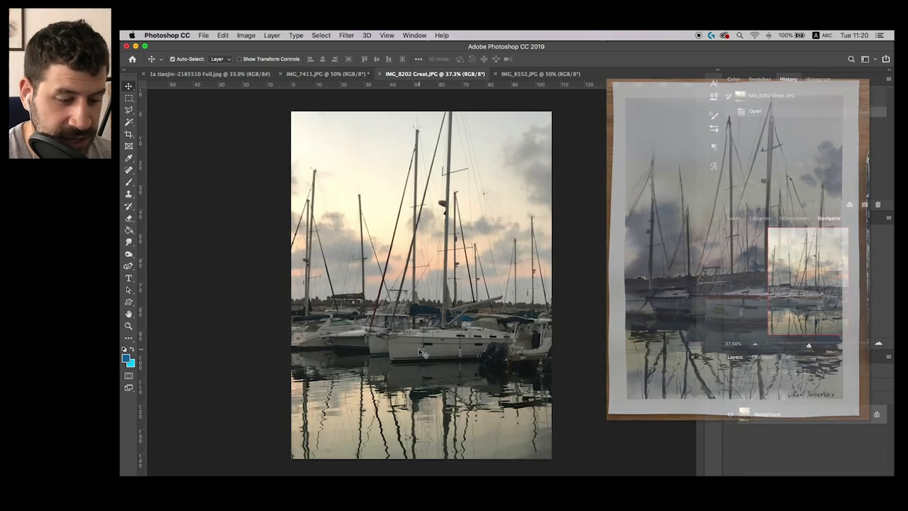
{"action": "scroll", "coordinate": [422, 353], "scroll_direction": "up", "scroll_amount": 2}
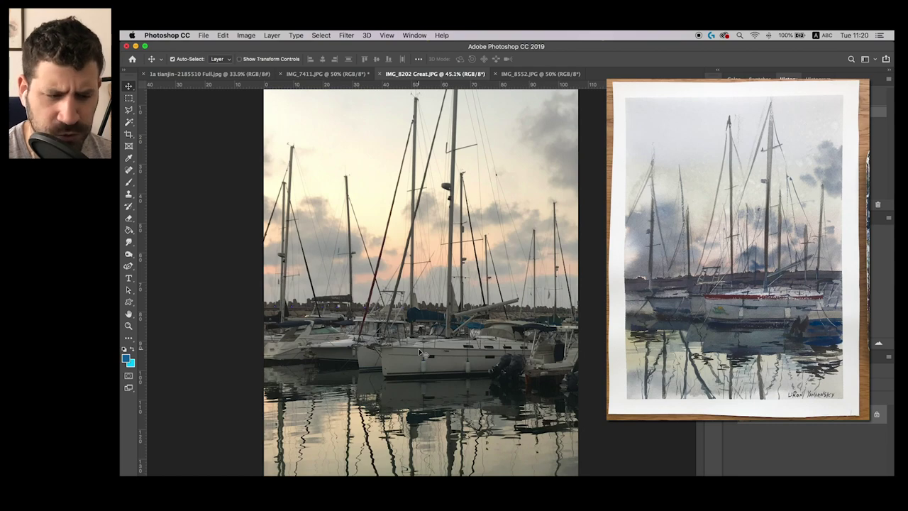
{"action": "scroll", "coordinate": [391, 270], "scroll_direction": "up", "scroll_amount": 2}
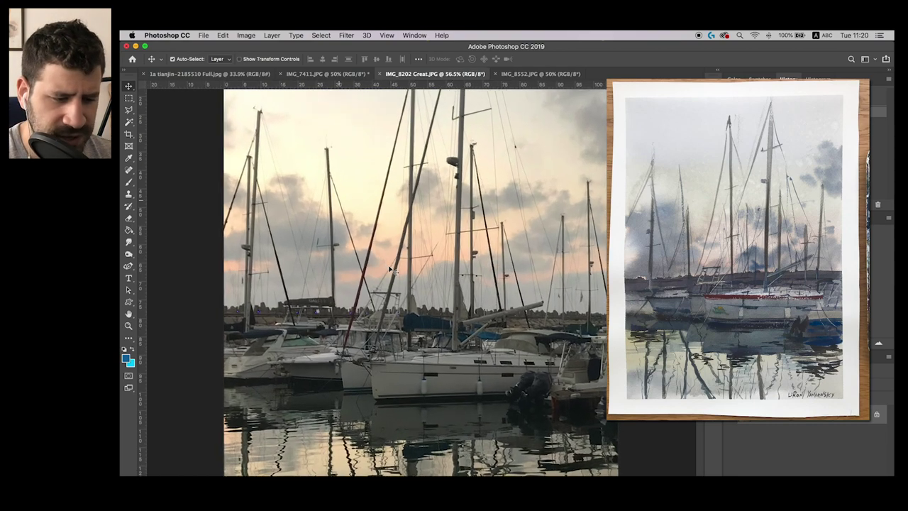
{"action": "scroll", "coordinate": [391, 269], "scroll_direction": "down", "scroll_amount": 3}
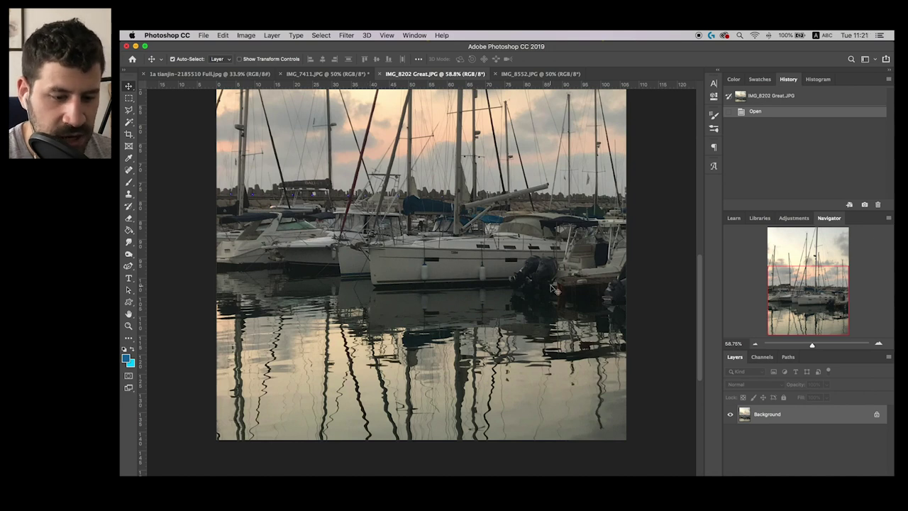
{"action": "scroll", "coordinate": [410, 253], "scroll_direction": "down", "scroll_amount": 2}
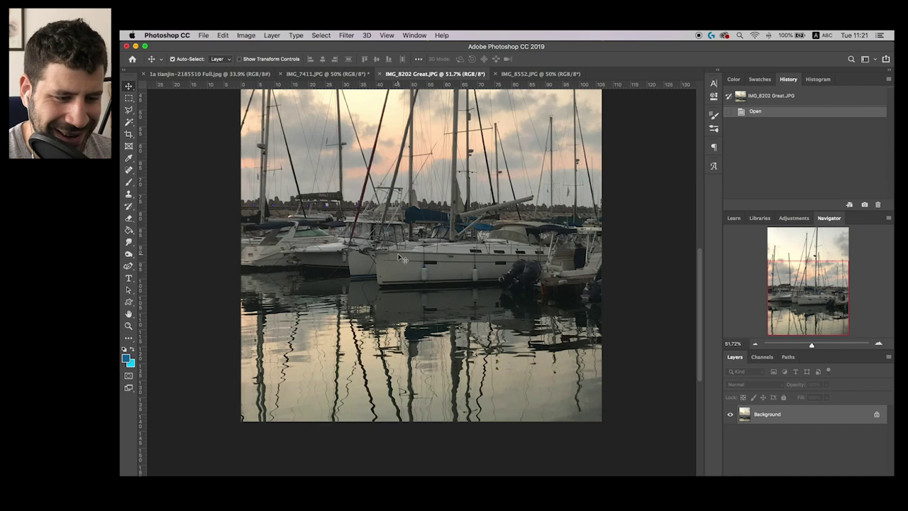
{"action": "scroll", "coordinate": [403, 259], "scroll_direction": "down", "scroll_amount": 1}
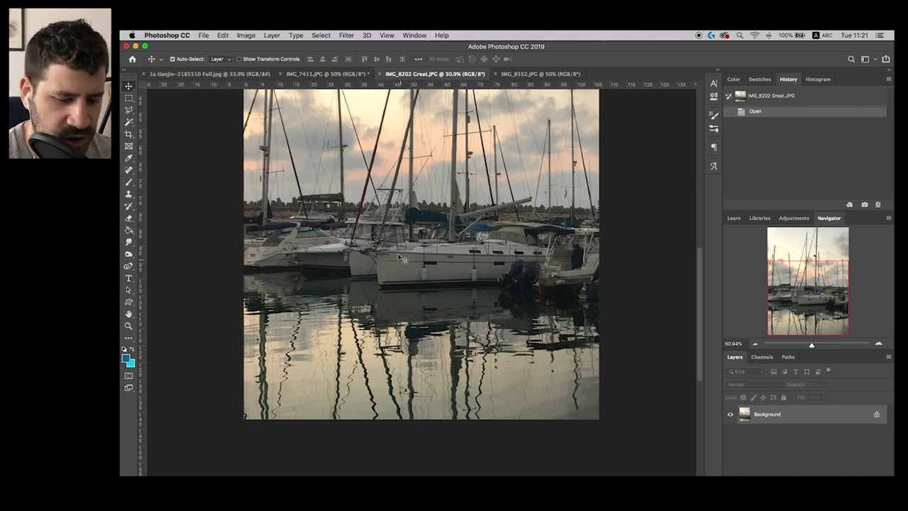
{"action": "key", "text": "shift+super+u"}
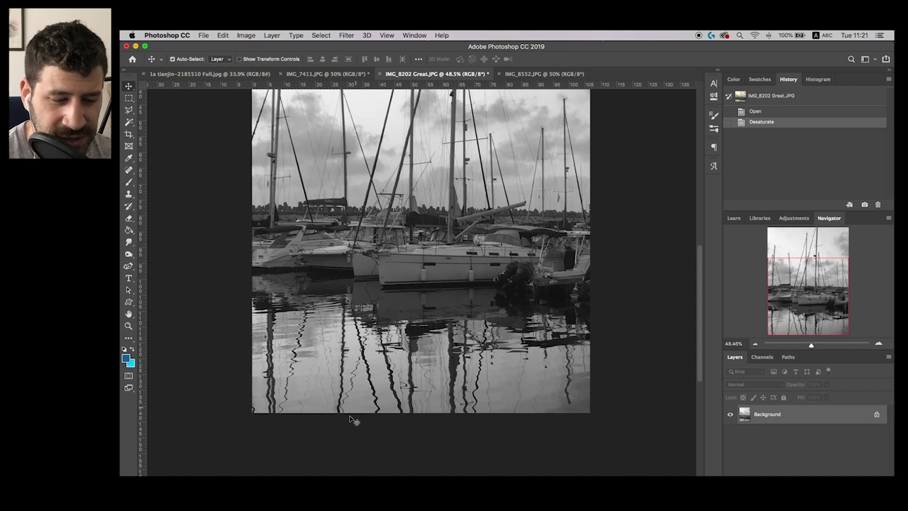
{"action": "scroll", "coordinate": [428, 275], "scroll_direction": "up", "scroll_amount": 5}
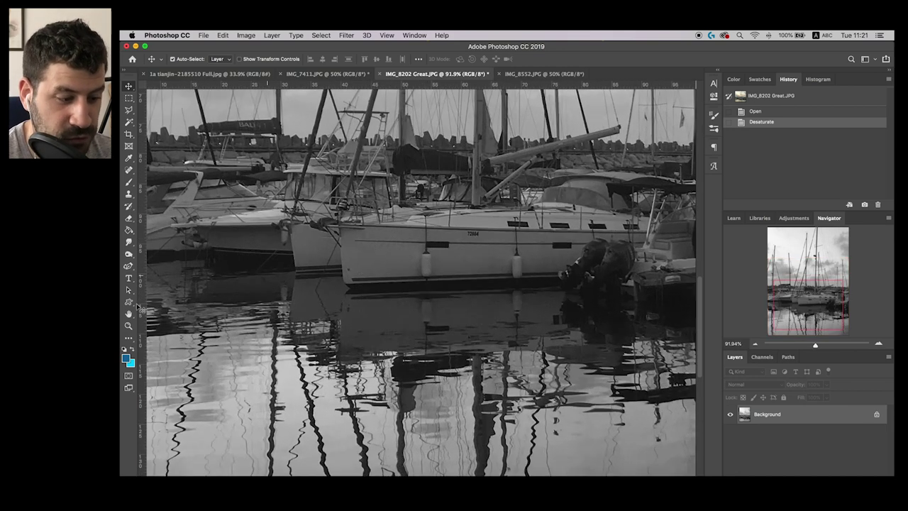
{"action": "left_click", "coordinate": [127, 358]}
{"action": "left_click", "coordinate": [479, 242]}
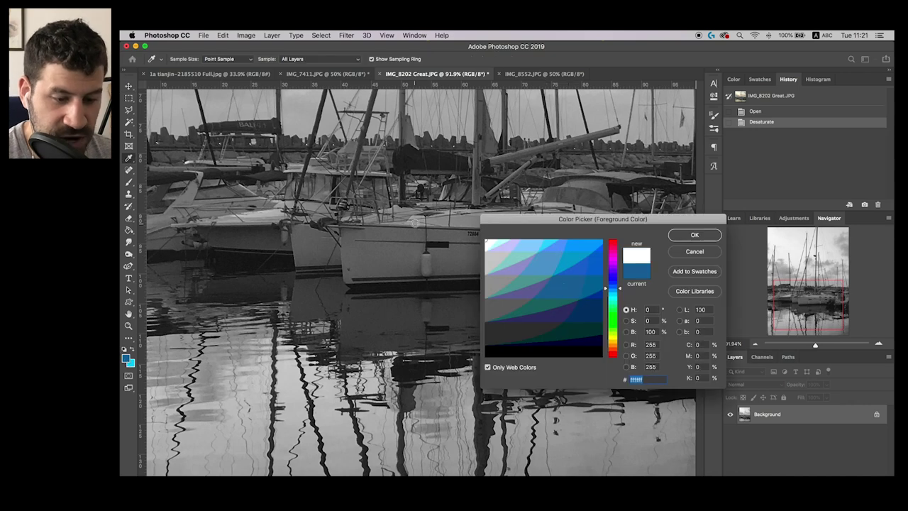
{"action": "left_click", "coordinate": [680, 235]}
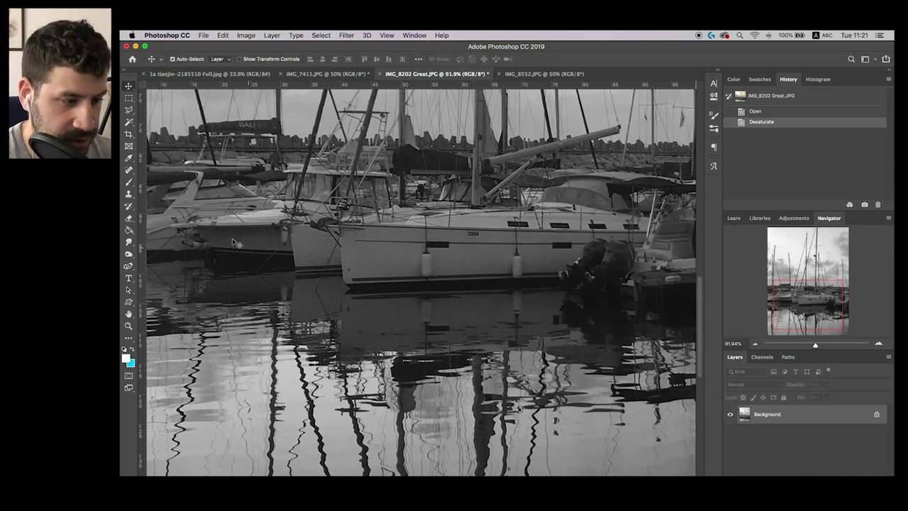
{"action": "left_click", "coordinate": [130, 183]}
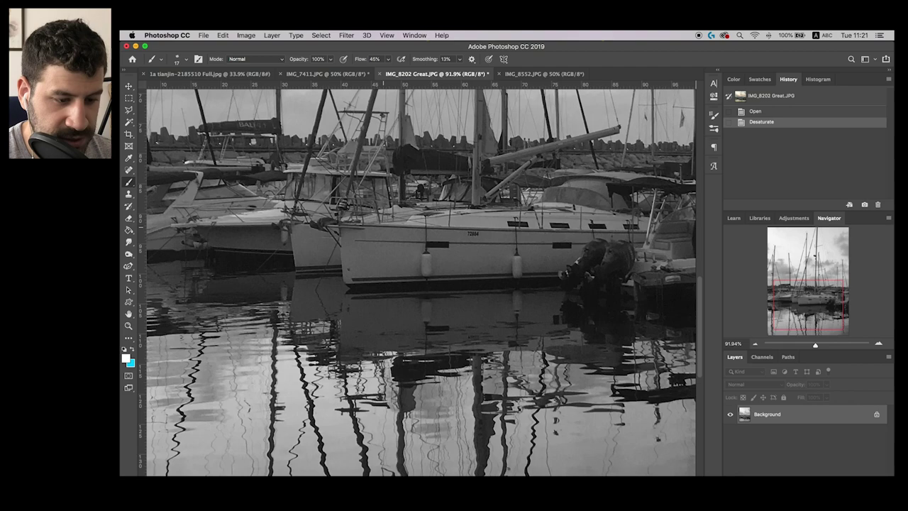
{"action": "mouse_move", "coordinate": [517, 248]}
{"action": "left_mouse_down"}
{"action": "mouse_move", "coordinate": [447, 234]}
{"action": "mouse_move", "coordinate": [467, 245]}
{"action": "mouse_move", "coordinate": [464, 255]}
{"action": "left_mouse_up"}
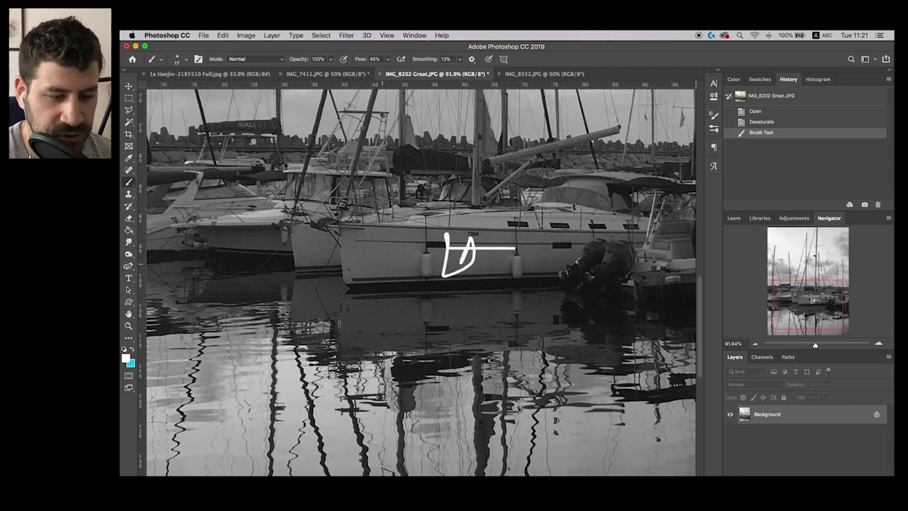
{"action": "key", "text": "super+z"}
{"action": "scroll", "coordinate": [423, 284], "scroll_direction": "down", "scroll_amount": 5}
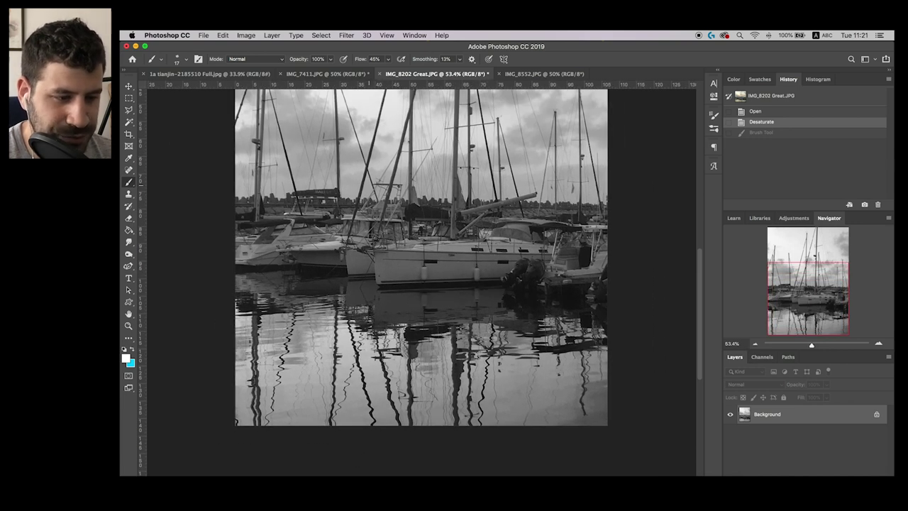
{"action": "mouse_move", "coordinate": [369, 186]}
{"action": "left_mouse_down"}
{"action": "mouse_move", "coordinate": [344, 150]}
{"action": "mouse_move", "coordinate": [387, 135]}
{"action": "mouse_move", "coordinate": [376, 131]}
{"action": "left_mouse_up"}
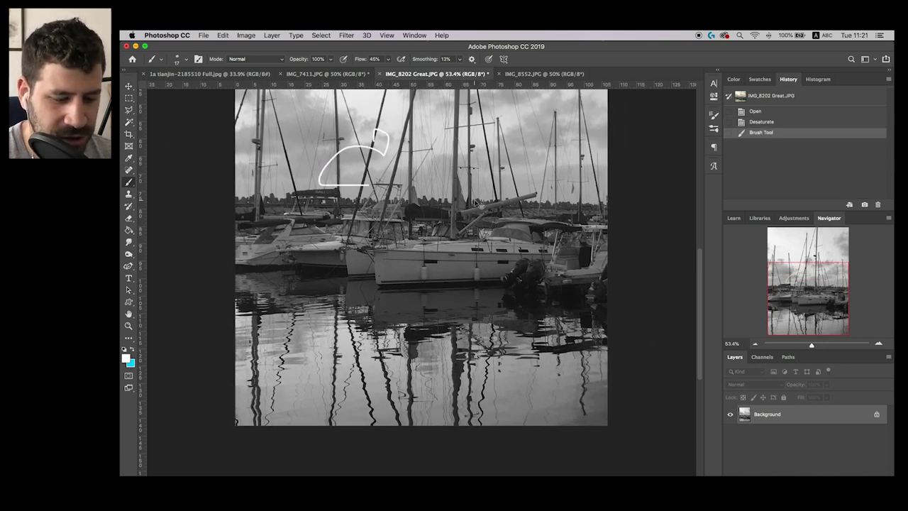
{"action": "key", "text": "super+z"}
{"action": "scroll", "coordinate": [422, 255], "scroll_direction": "down", "scroll_amount": 2}
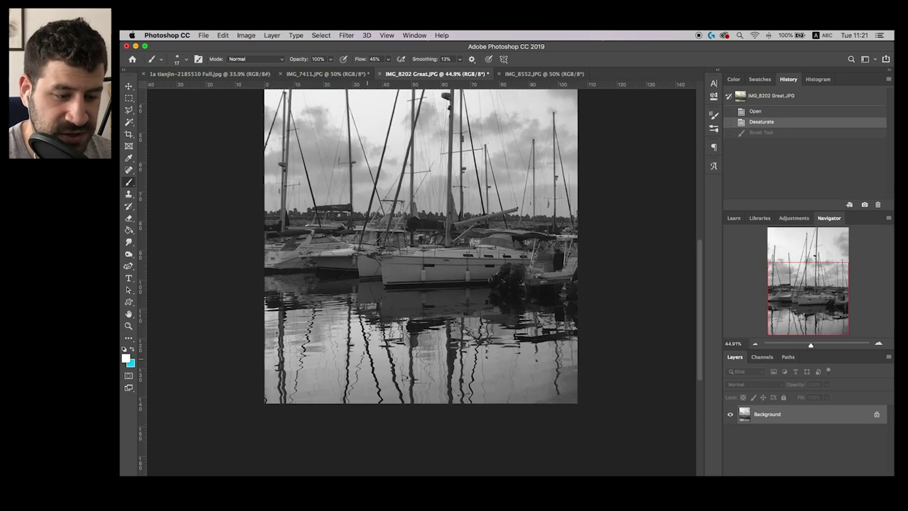
{"action": "scroll", "coordinate": [420, 248], "scroll_direction": "up", "scroll_amount": 1}
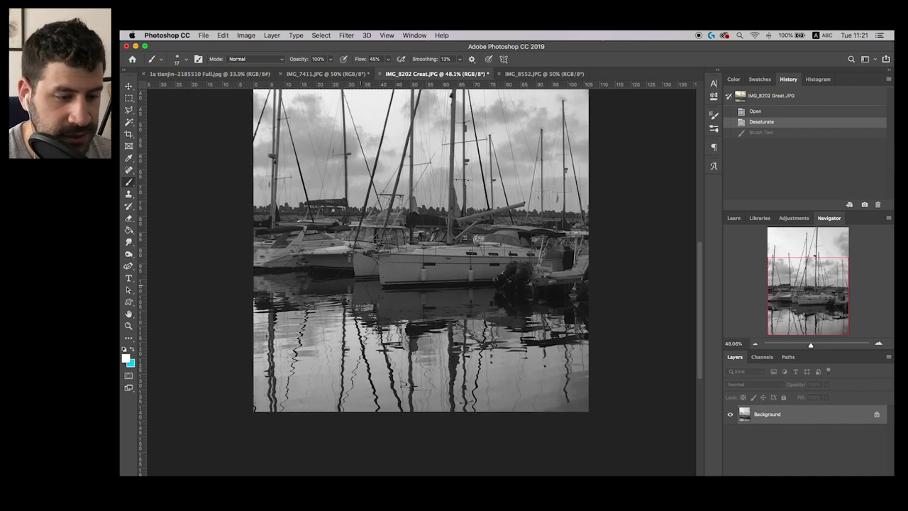
{"action": "scroll", "coordinate": [421, 266], "scroll_direction": "down", "scroll_amount": 3}
{"action": "scroll", "coordinate": [421, 269], "scroll_direction": "up", "scroll_amount": 2}
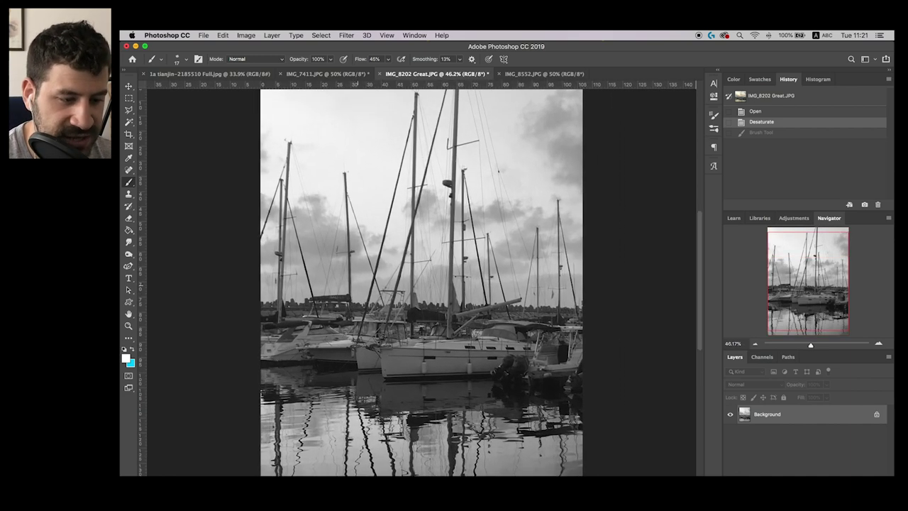
{"action": "mouse_move", "coordinate": [324, 146]}
{"action": "left_mouse_down"}
{"action": "mouse_move", "coordinate": [402, 135]}
{"action": "mouse_move", "coordinate": [355, 145]}
{"action": "left_mouse_up"}
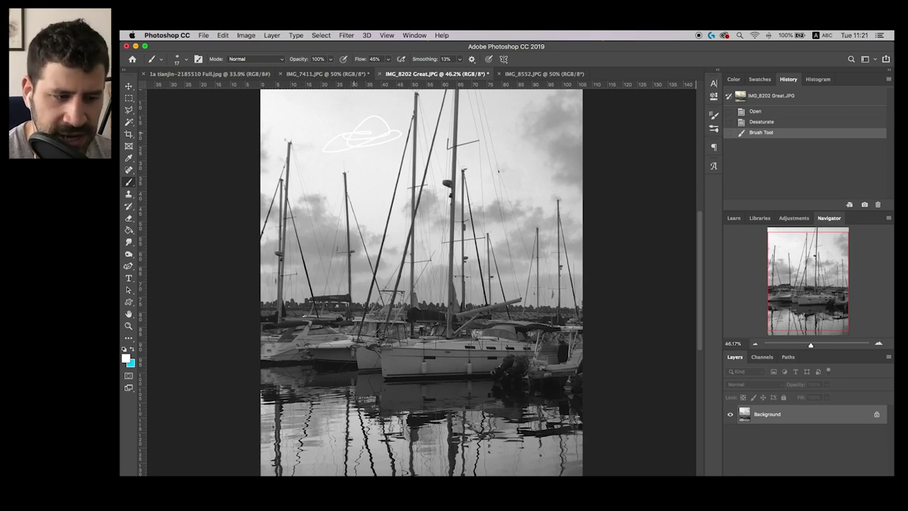
{"action": "key", "text": "super+z"}
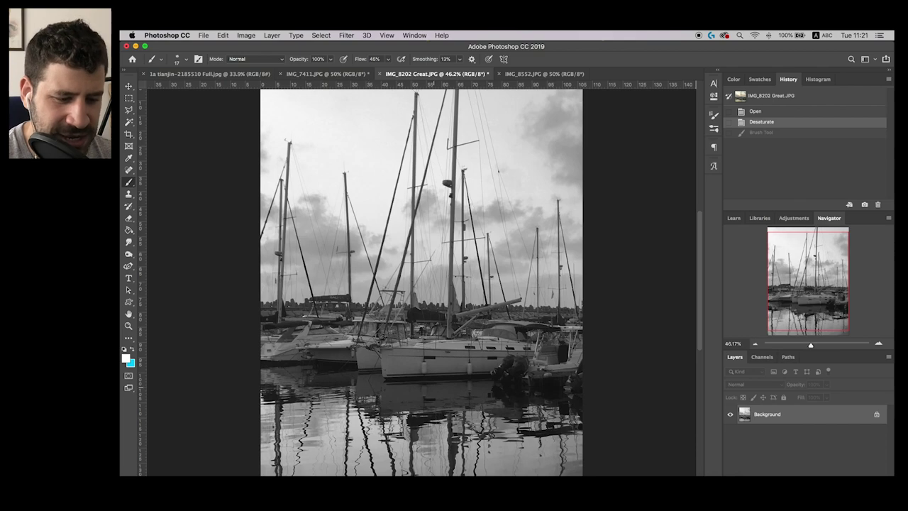
{"action": "scroll", "coordinate": [421, 284], "scroll_direction": "up", "scroll_amount": 3}
{"action": "scroll", "coordinate": [421, 284], "scroll_direction": "down", "scroll_amount": 5}
{"action": "scroll", "coordinate": [422, 284], "scroll_direction": "up", "scroll_amount": 2}
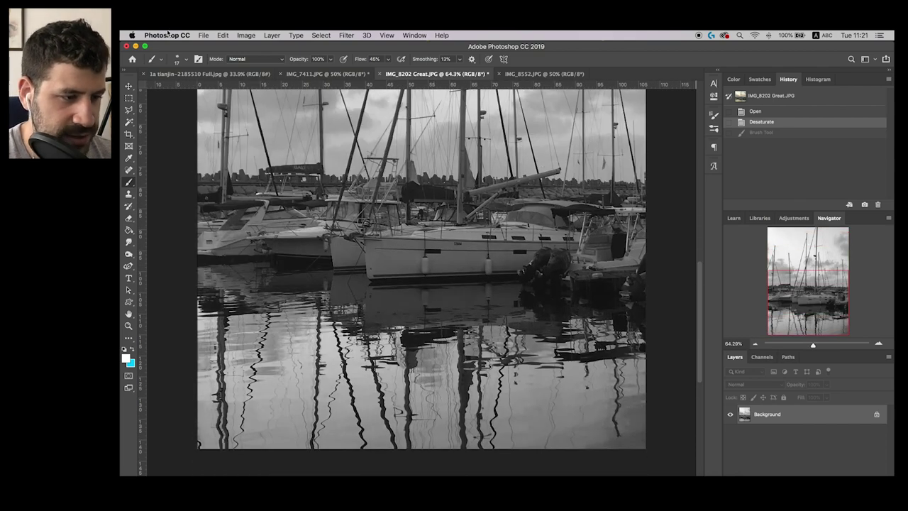
{"action": "left_click", "coordinate": [223, 35]}
{"action": "mouse_move", "coordinate": [247, 35]}
{"action": "mouse_move", "coordinate": [269, 60]}
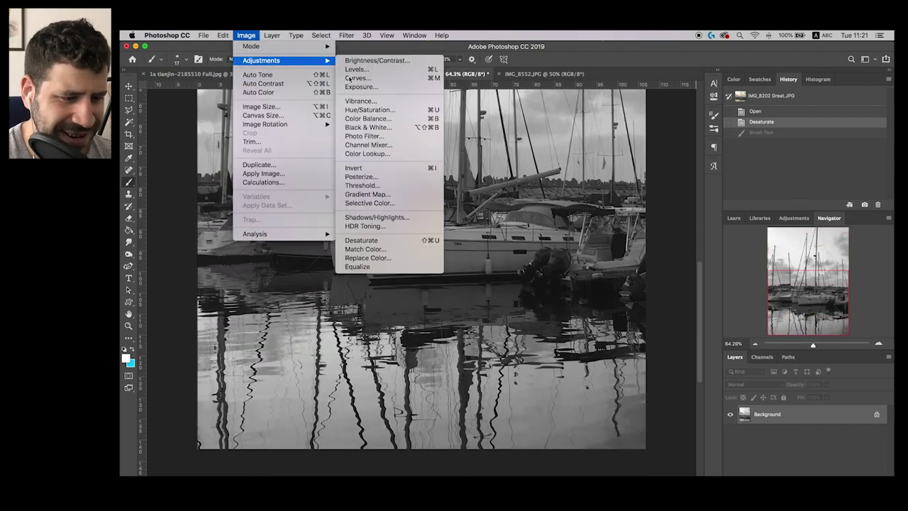
{"action": "left_click", "coordinate": [362, 176]}
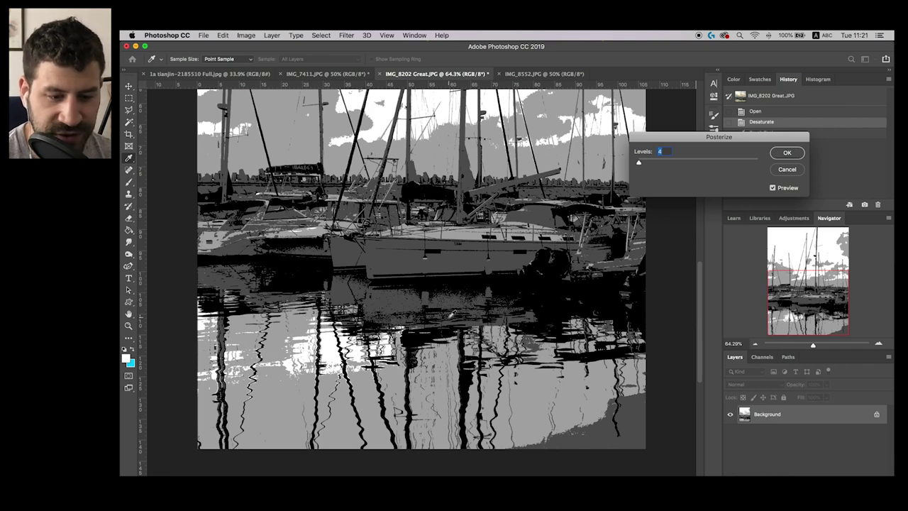
{"action": "left_click_drag", "start_coordinate": [639, 162], "coordinate": [635, 164]}
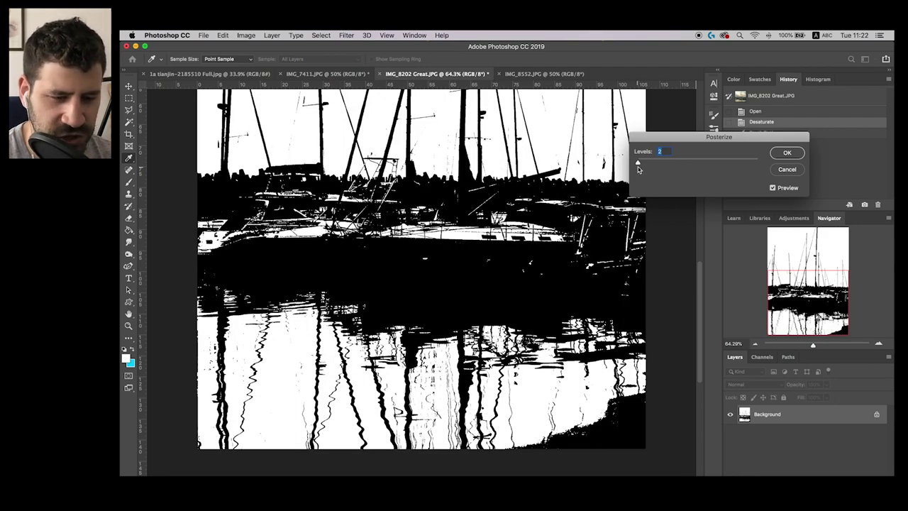
{"action": "left_click_drag", "start_coordinate": [638, 163], "coordinate": [640, 164]}
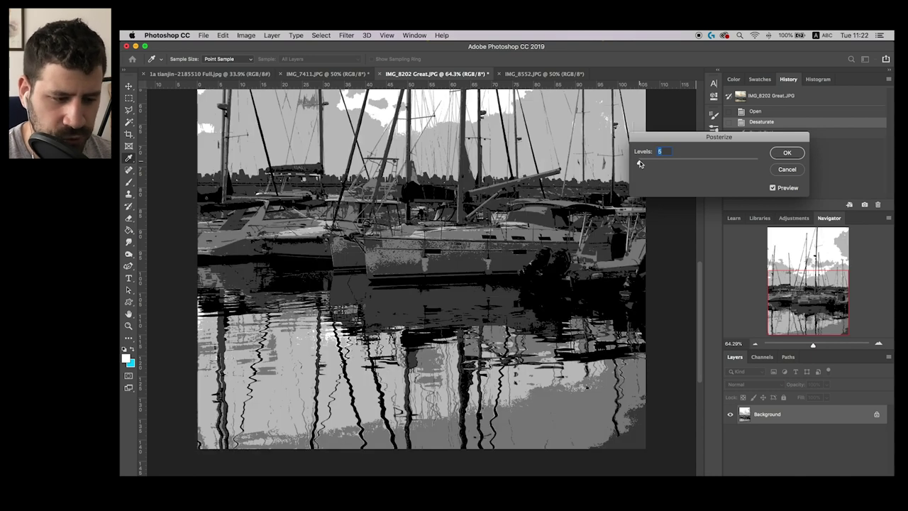
{"action": "left_click", "coordinate": [788, 170]}
{"action": "key", "text": "super+0"}
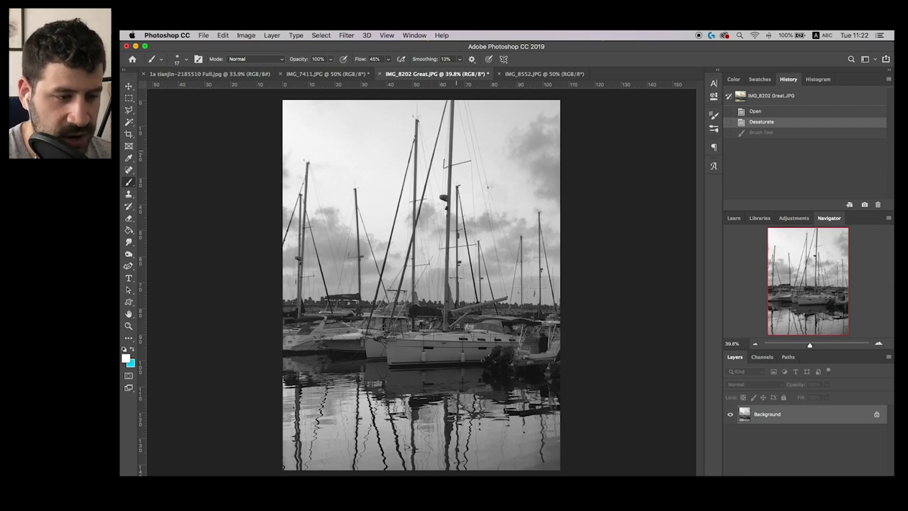
Preview a Gaussian Blur at about 50 radius, cancel it, and switch to IMG_8552.JPG.
{"action": "left_click", "coordinate": [346, 34]}
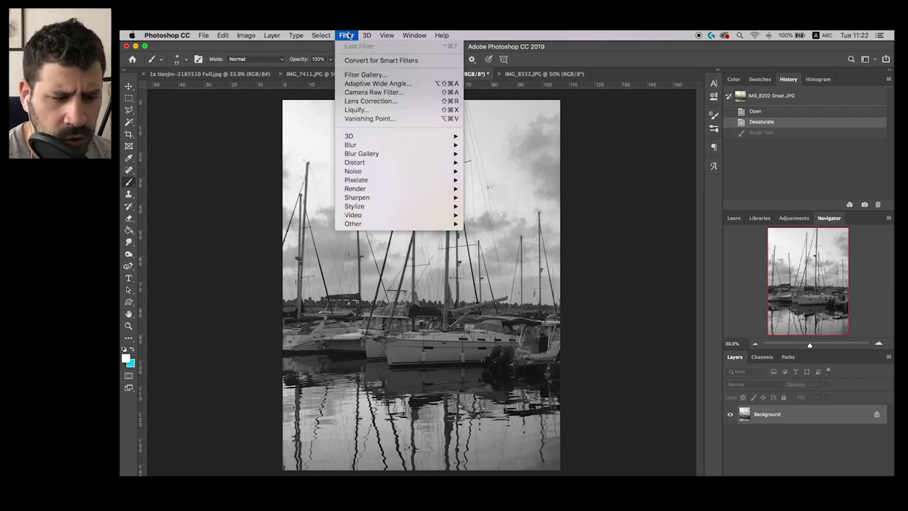
{"action": "mouse_move", "coordinate": [397, 147]}
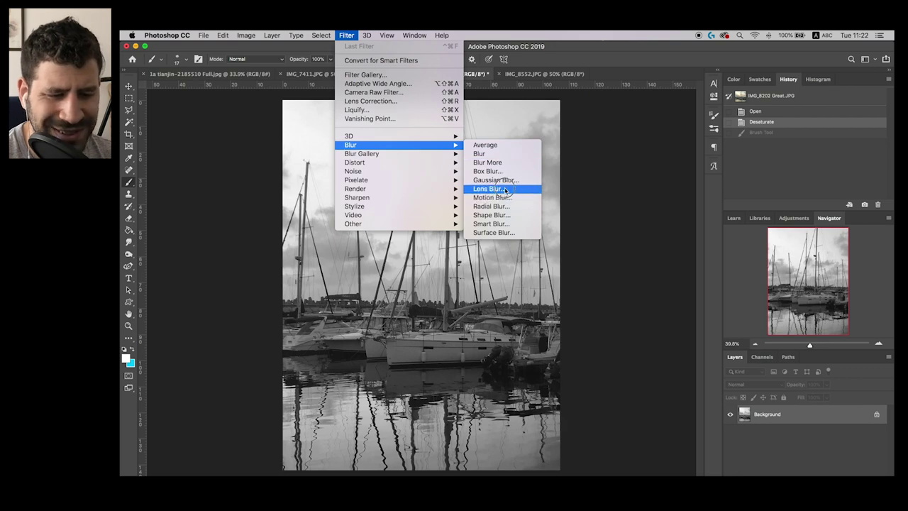
{"action": "left_click", "coordinate": [499, 180]}
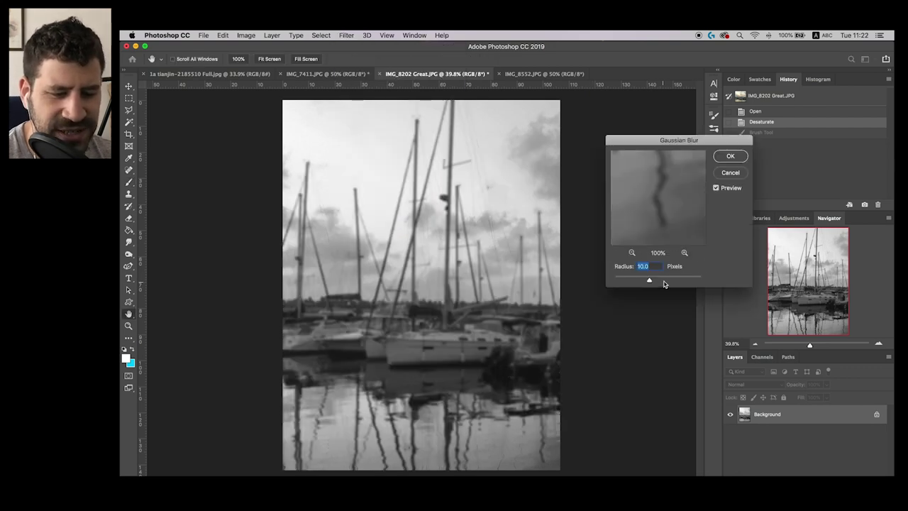
{"action": "left_click_drag", "start_coordinate": [650, 281], "coordinate": [665, 282]}
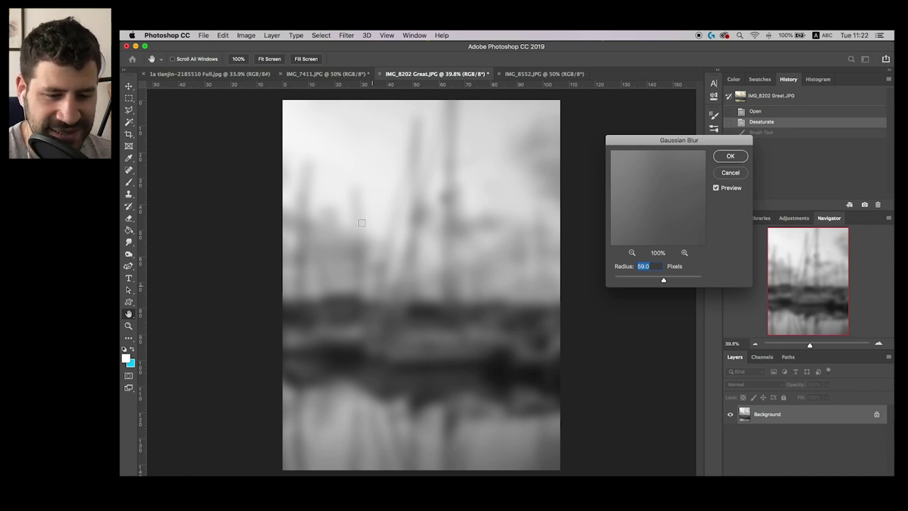
{"action": "left_click", "coordinate": [731, 173]}
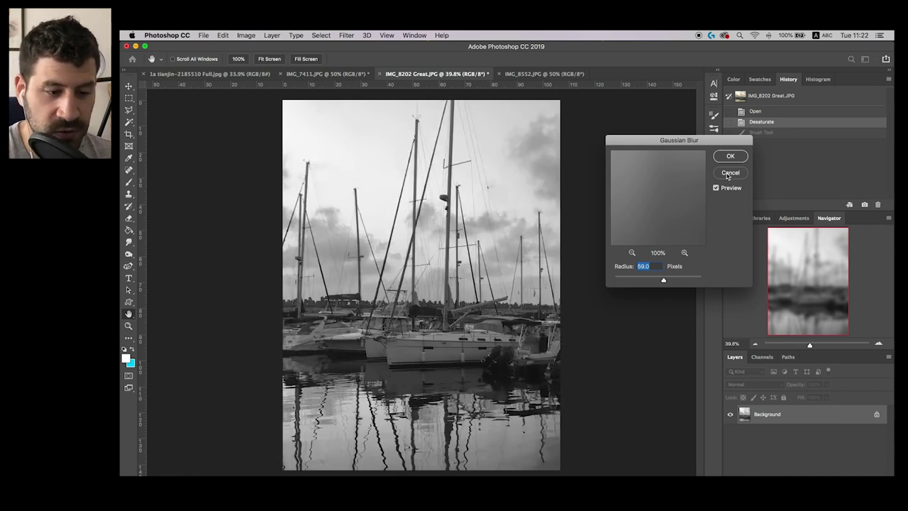
{"action": "left_click", "coordinate": [533, 74]}
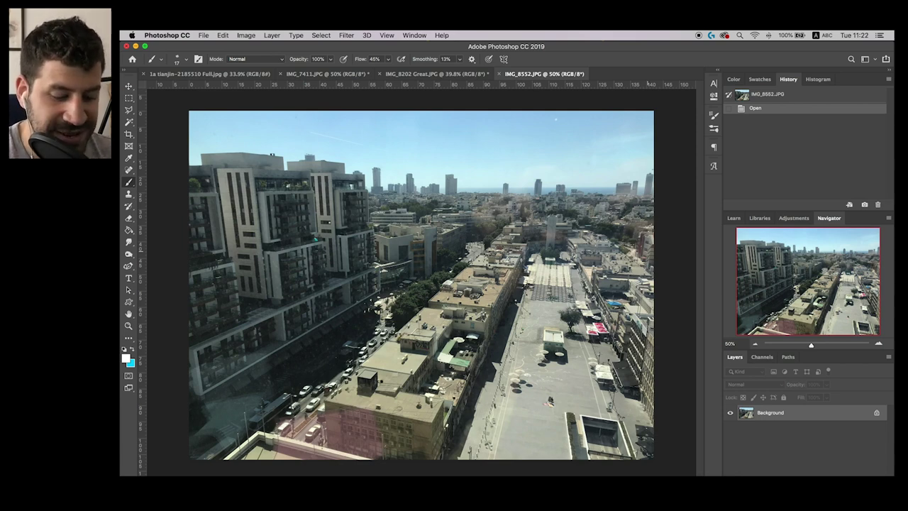
Desaturate the cityscape, then posterize it at 4 levels after comparing with 2 levels.
{"action": "key", "text": "super+shift+u"}
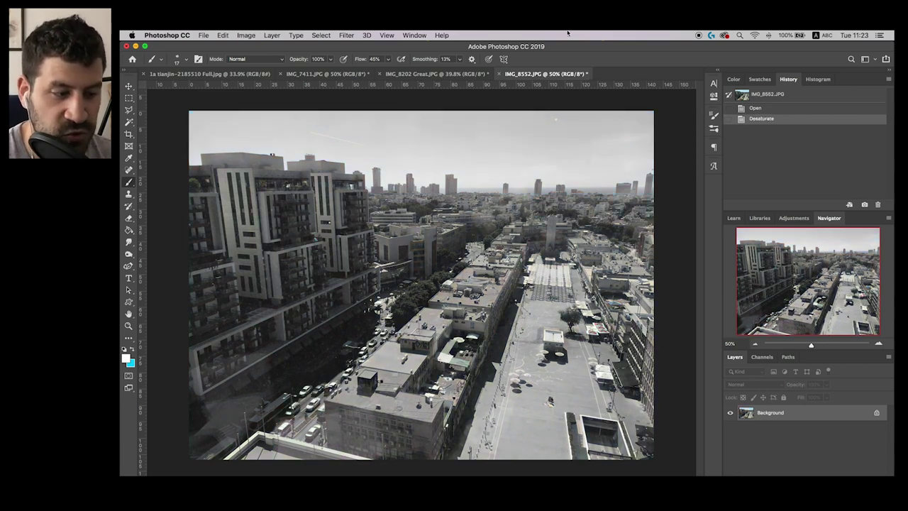
{"action": "left_click", "coordinate": [246, 35]}
{"action": "mouse_move", "coordinate": [283, 60]}
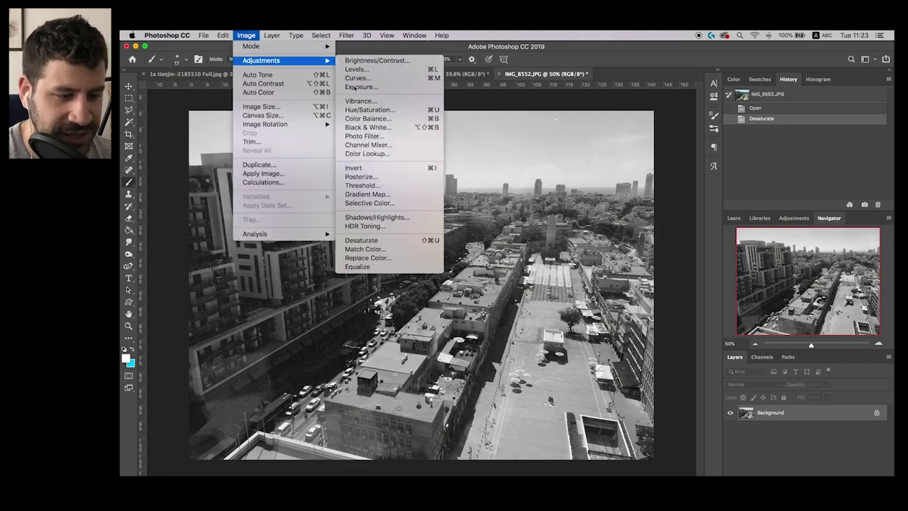
{"action": "left_click", "coordinate": [361, 176]}
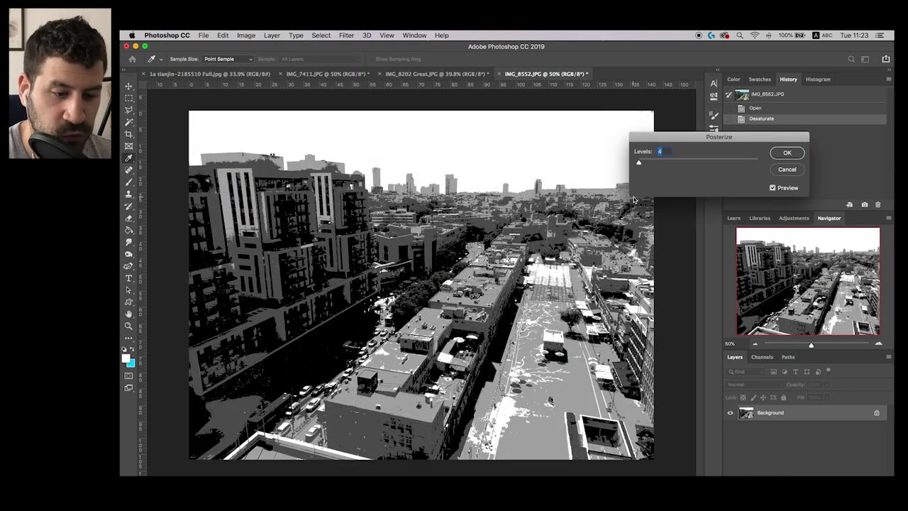
{"action": "left_click_drag", "start_coordinate": [648, 163], "coordinate": [638, 164]}
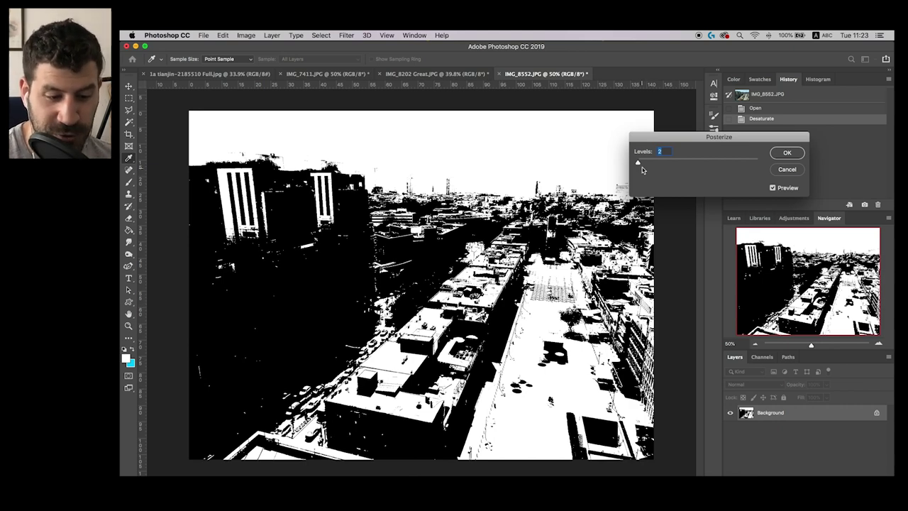
{"action": "key", "text": "Up"}
{"action": "key", "text": "Up"}
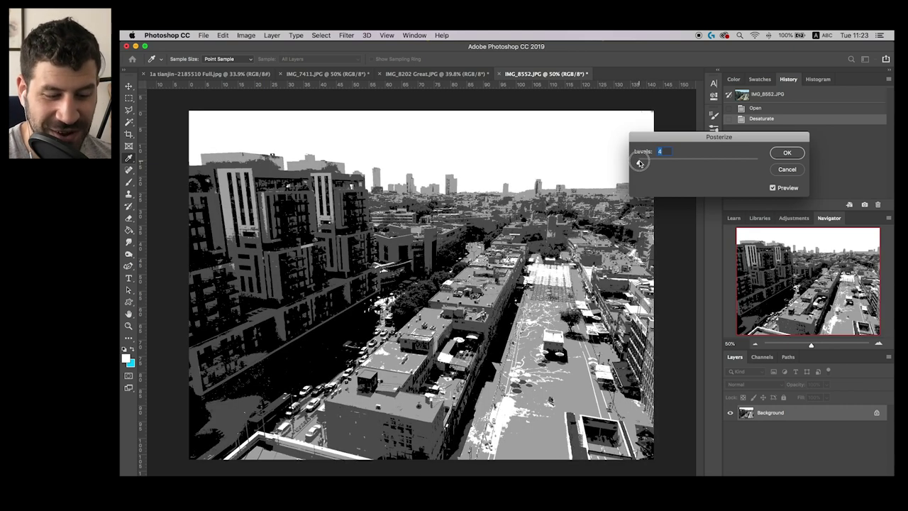
{"action": "key", "text": "Down"}
{"action": "key", "text": "Down"}
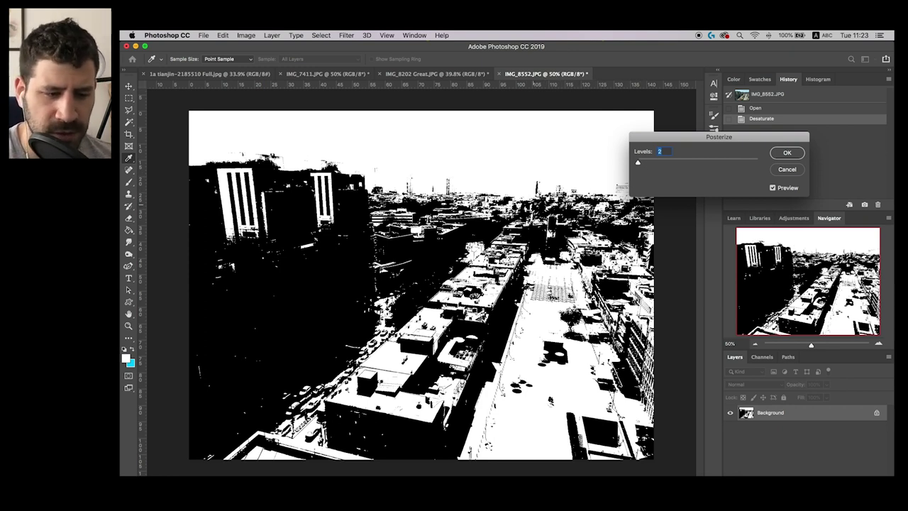
{"action": "left_click_drag", "start_coordinate": [638, 163], "coordinate": [641, 163]}
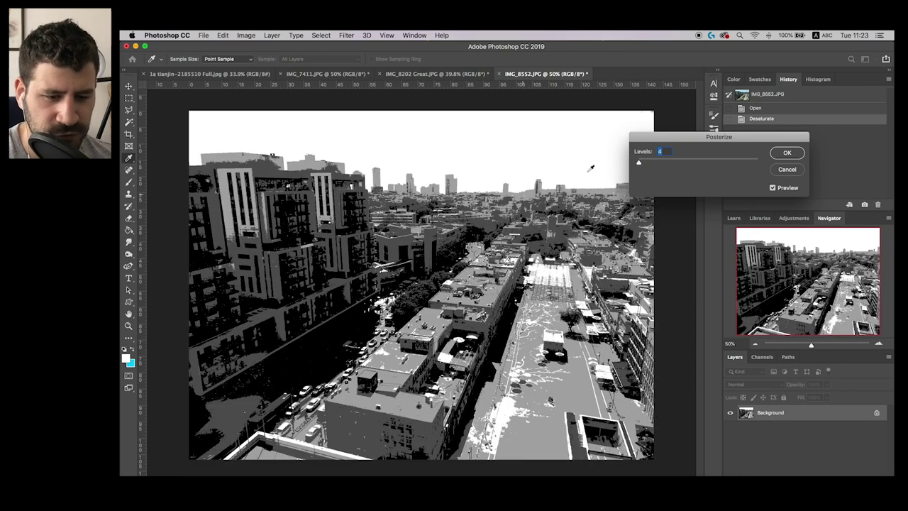
{"action": "left_click", "coordinate": [787, 153]}
Paint two small white brush marks just above the posterized skyline's rooftops.
{"action": "key", "text": "b"}
{"action": "scroll", "coordinate": [621, 197], "scroll_direction": "up", "scroll_amount": 2}
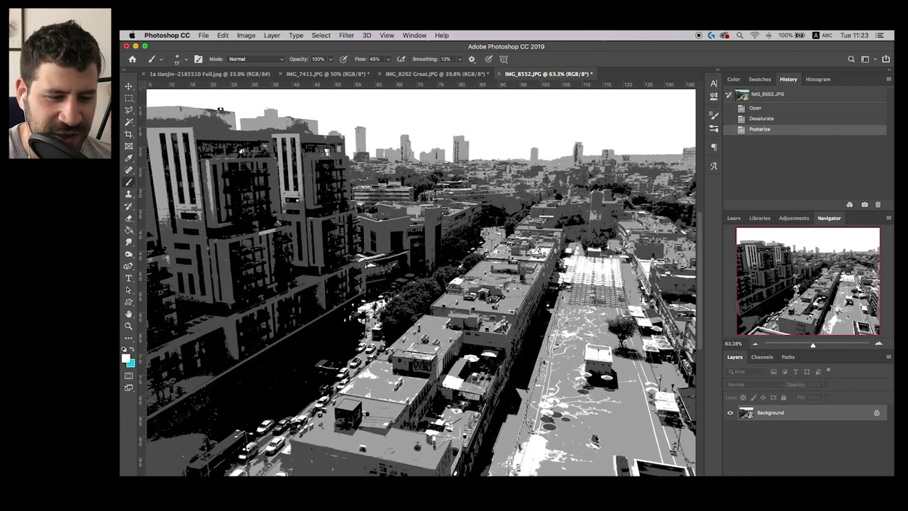
{"action": "scroll", "coordinate": [581, 178], "scroll_direction": "up", "scroll_amount": 3}
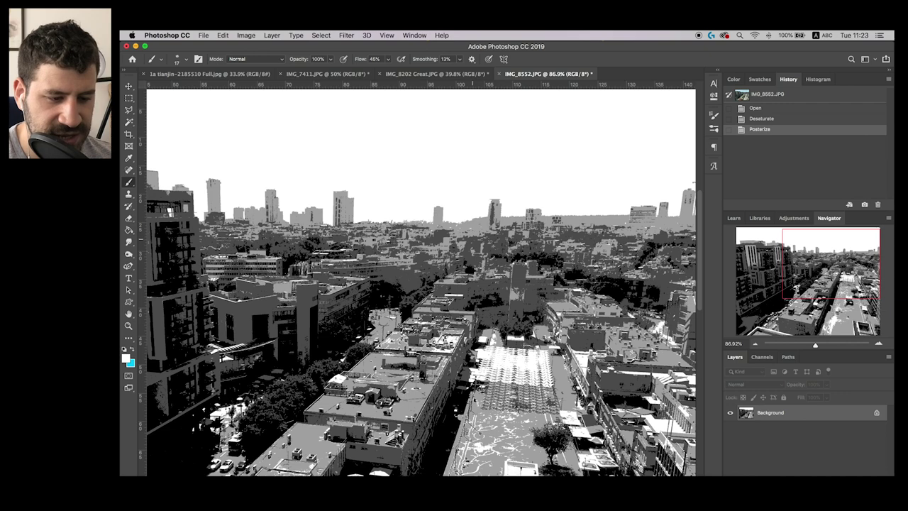
{"action": "left_click", "coordinate": [474, 243]}
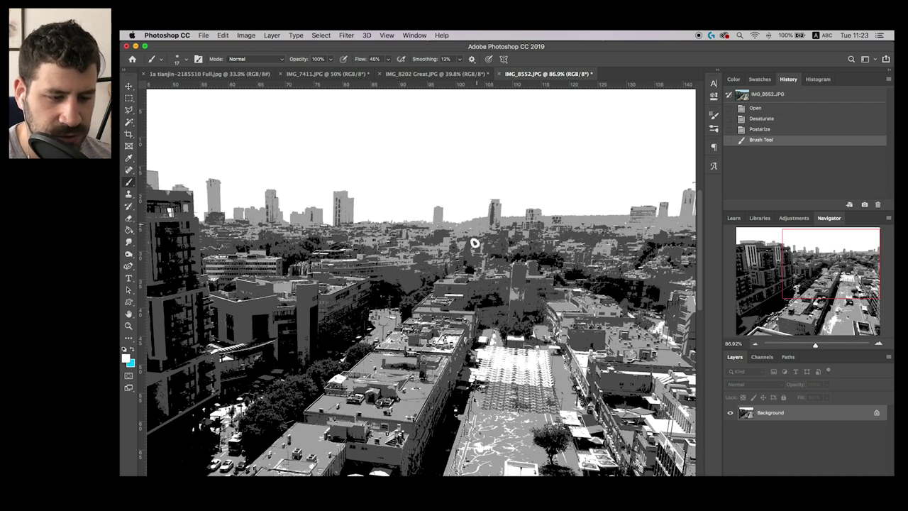
{"action": "left_click_drag", "start_coordinate": [477, 227], "coordinate": [474, 226]}
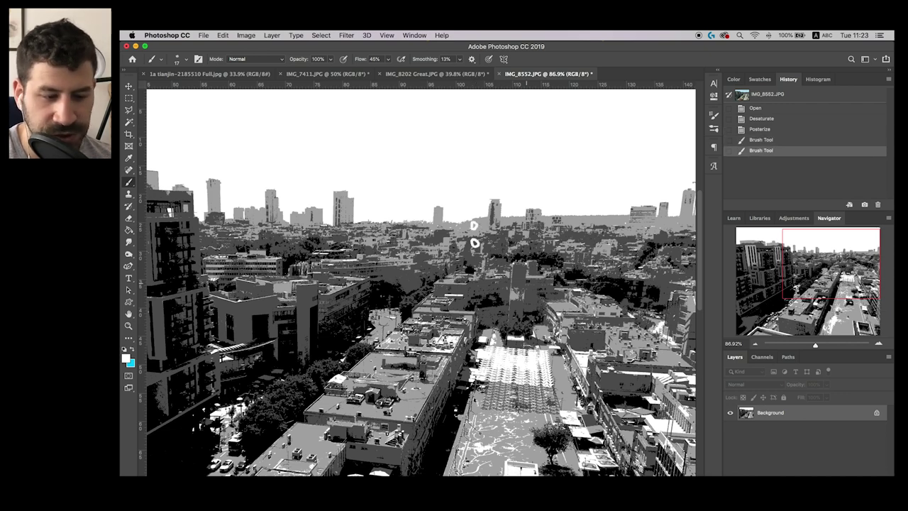
{"action": "scroll", "coordinate": [474, 235], "scroll_direction": "down", "scroll_amount": 5}
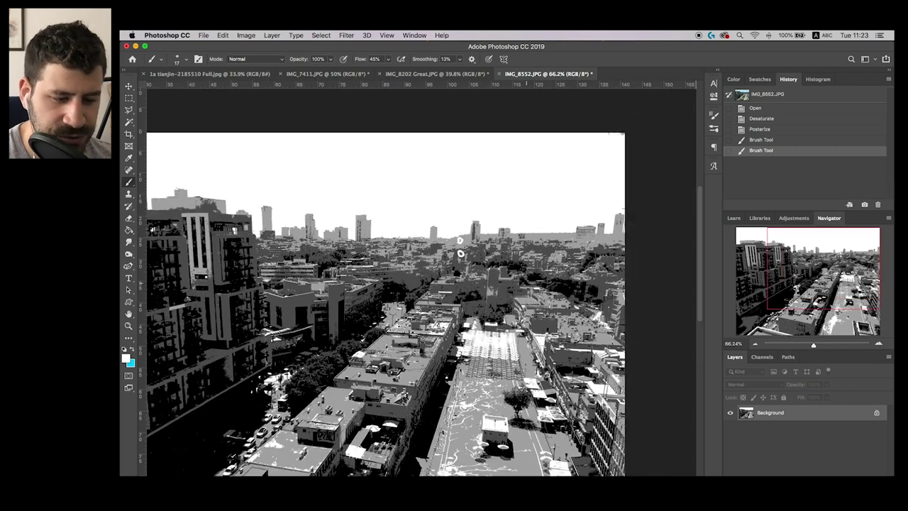